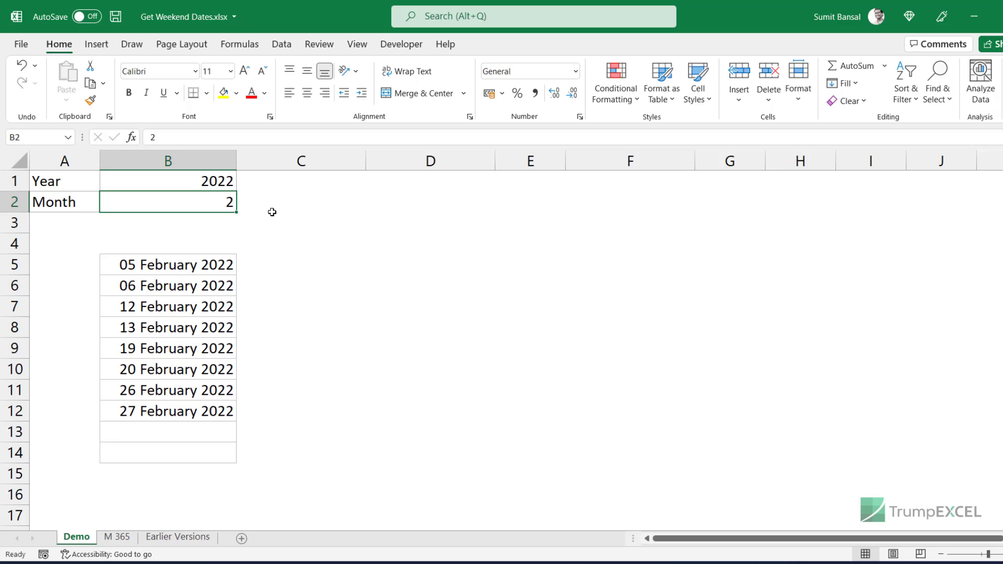
- Set the Demo sheet's month in B2 to 1, then to 3, so the weekend list shows March 2022
{"action": "type", "text": "1"}
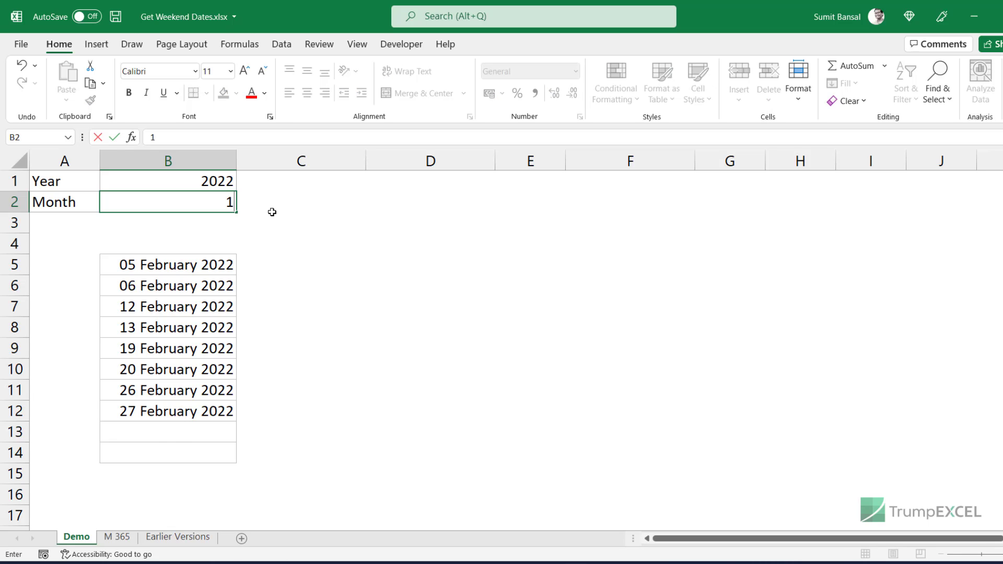
{"action": "key", "text": "Return"}
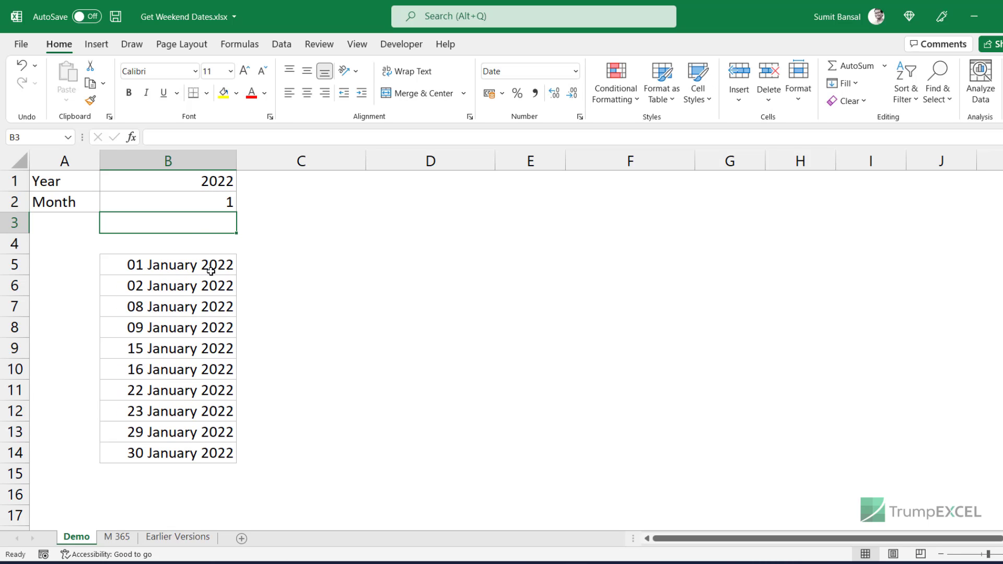
{"action": "left_click", "coordinate": [209, 202]}
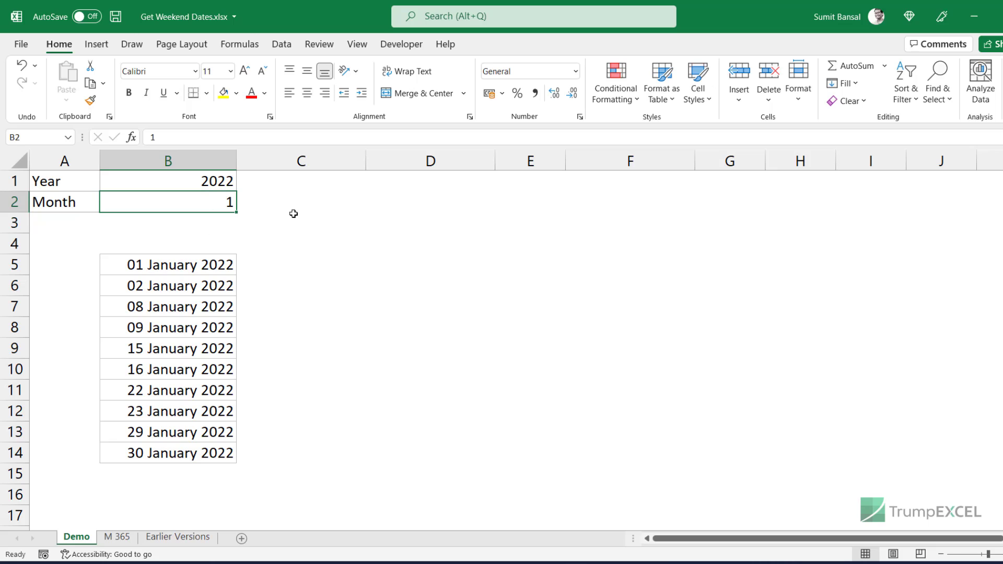
{"action": "type", "text": "3"}
{"action": "key", "text": "Return"}
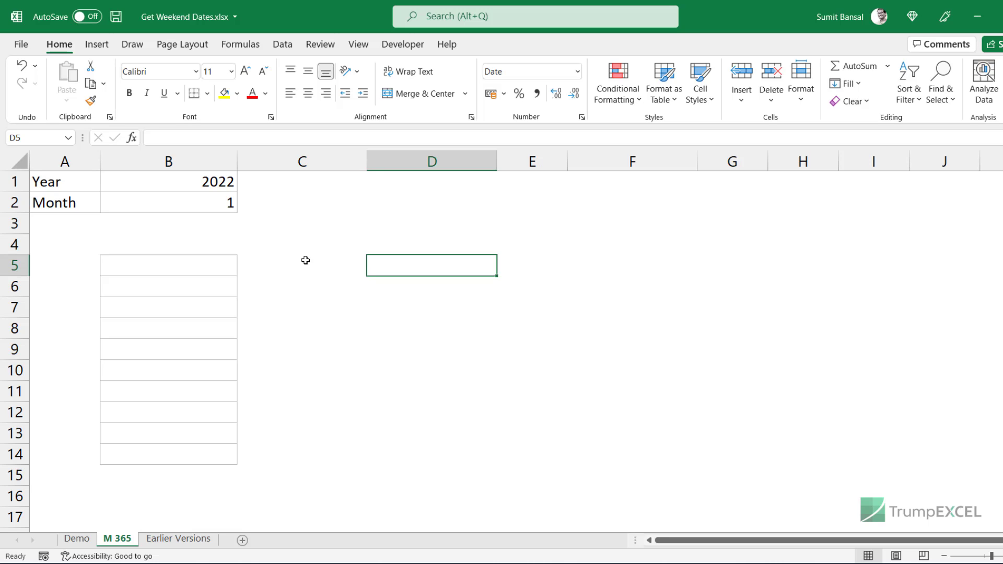
- Enter =WORKDAY.INTL("01-01-2022",10) in D5 so it returns 14 January 2022
{"action": "type", "text": "=work"}
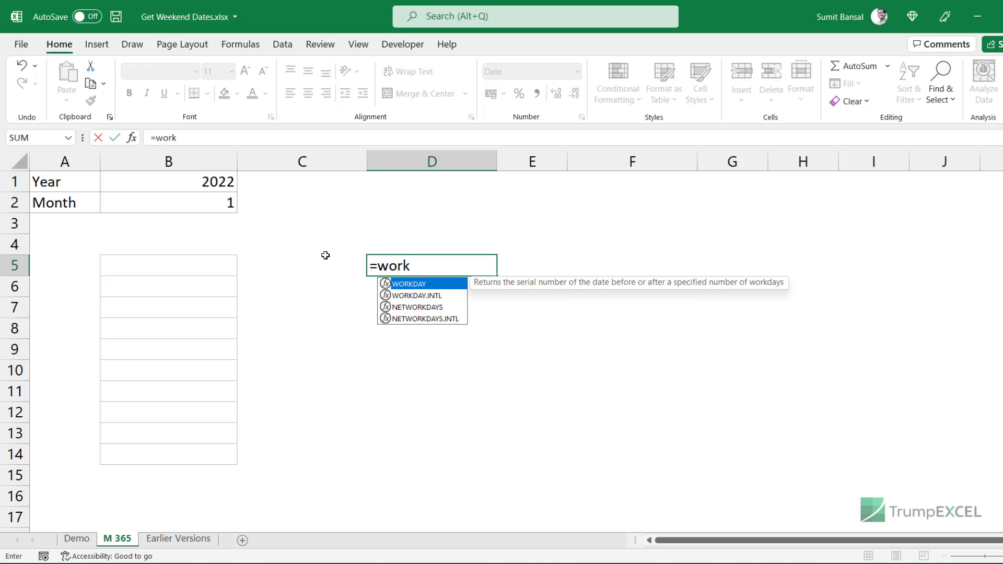
{"action": "key", "text": "Down"}
{"action": "key", "text": "Tab"}
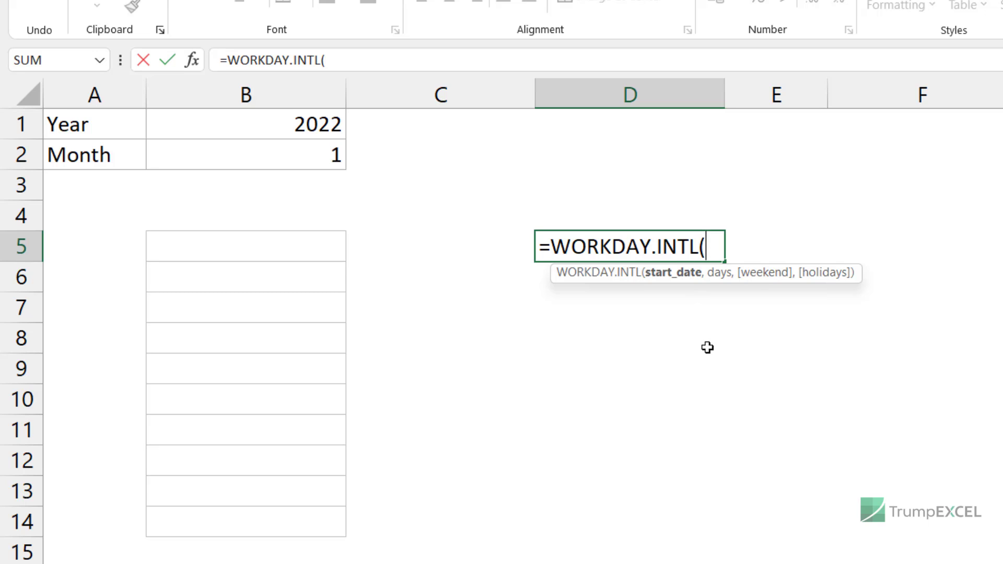
{"action": "type", "text": "\"01-01-2022\","}
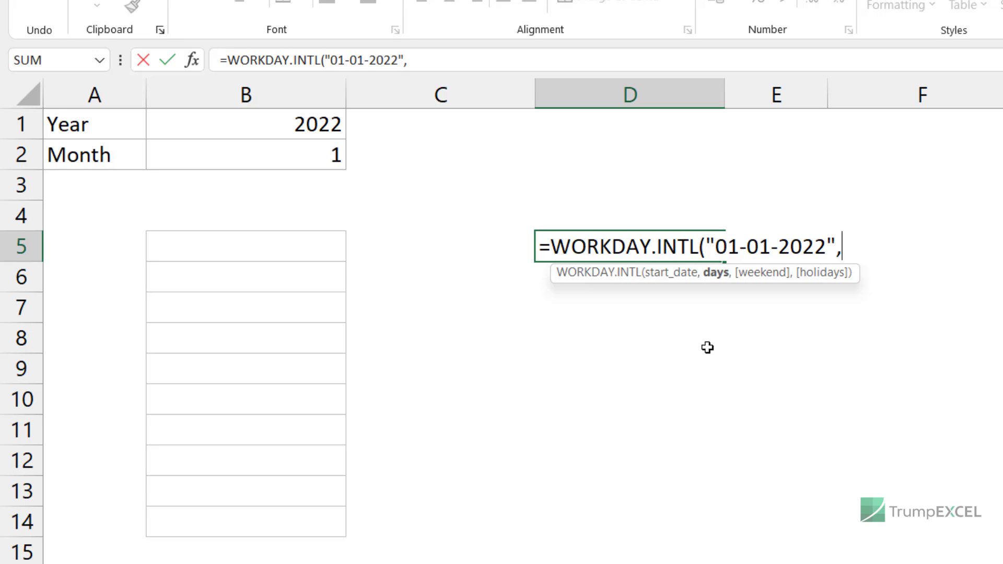
{"action": "type", "text": "10"}
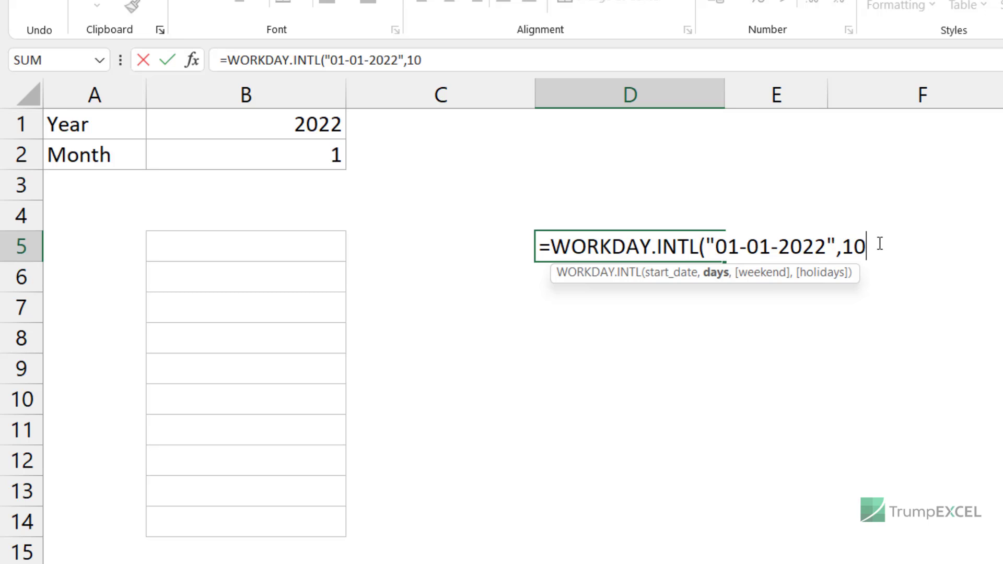
{"action": "type", "text": ")"}
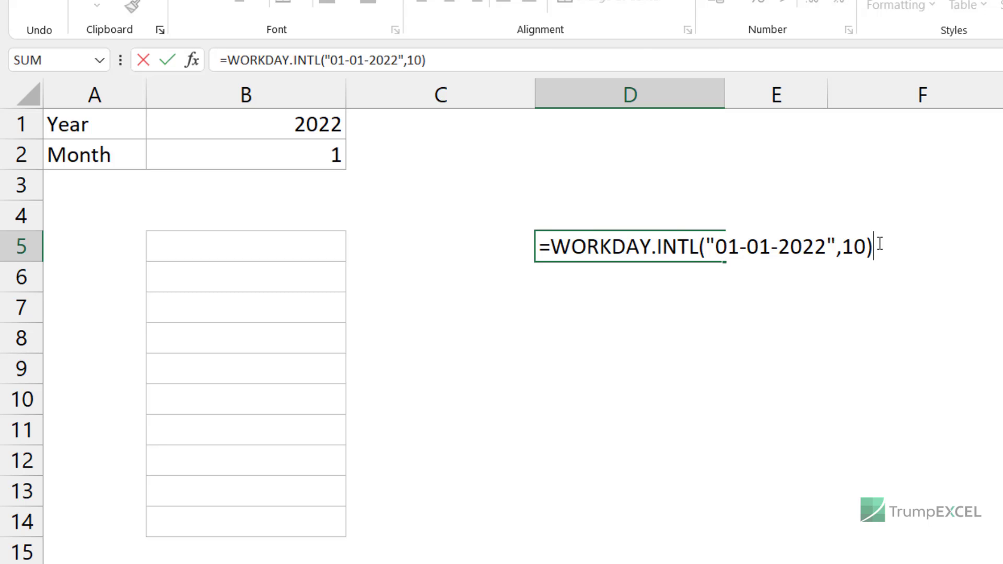
{"action": "key", "text": "Return"}
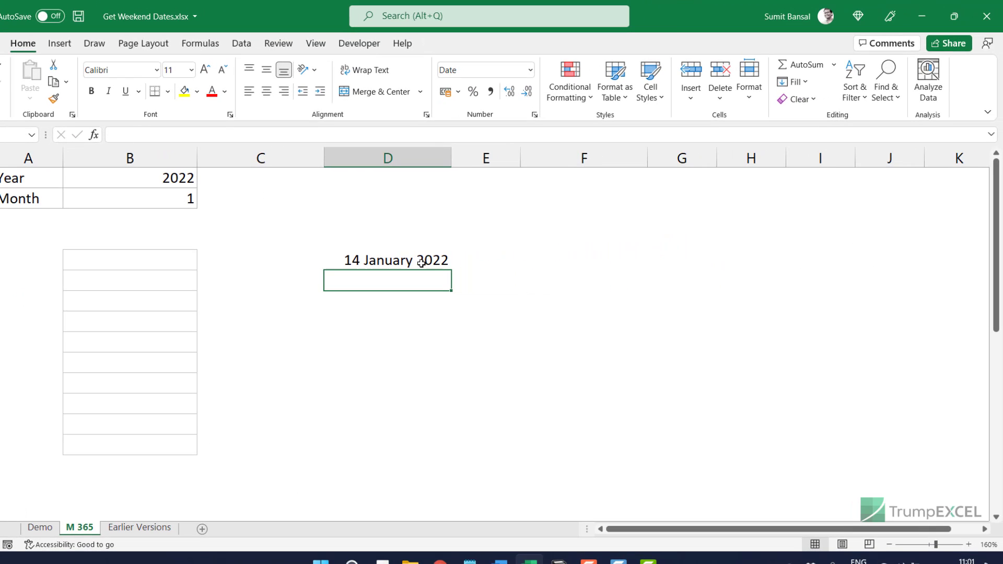
{"action": "left_click", "coordinate": [967, 560]}
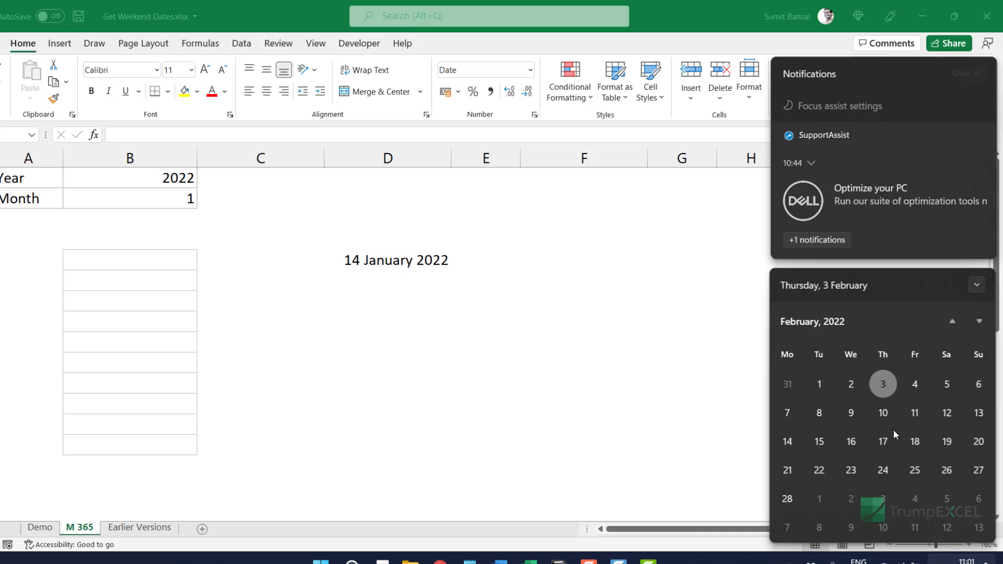
{"action": "left_click", "coordinate": [949, 320]}
{"action": "left_click", "coordinate": [953, 69]}
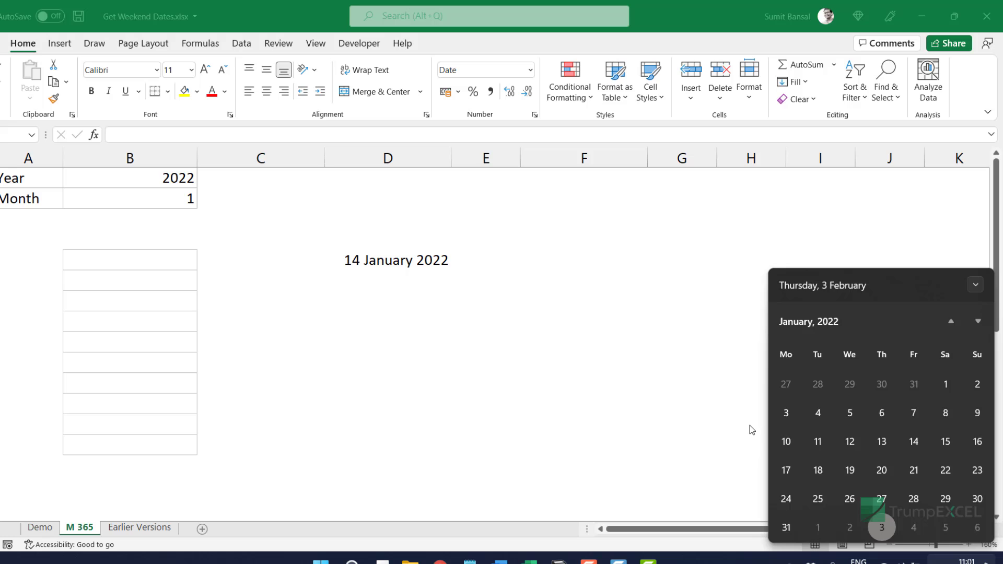
{"action": "left_click", "coordinate": [497, 334]}
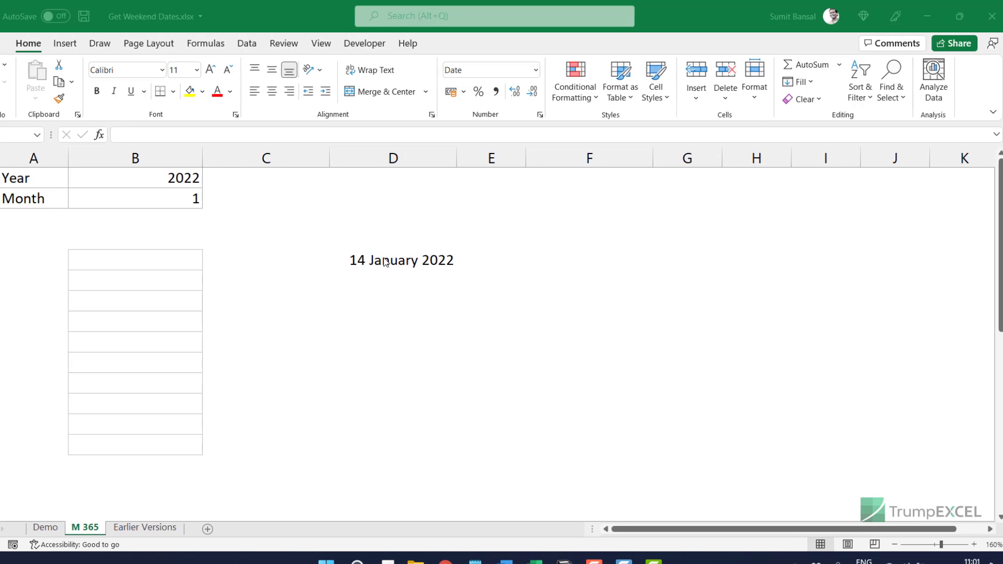
{"action": "left_click", "coordinate": [386, 265]}
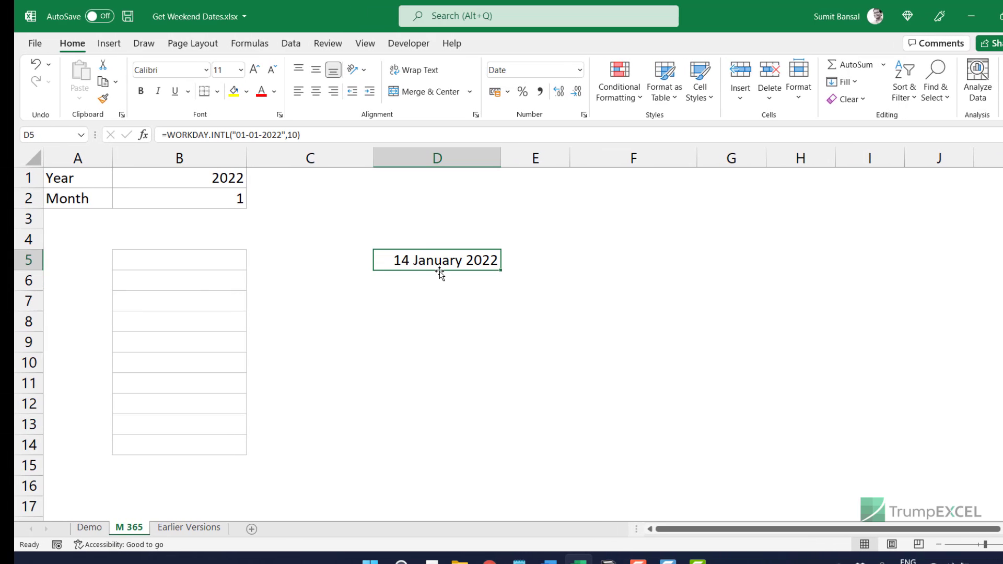
- Add "0000011" as the weekend argument of D5's WORKDAY.INTL formula, keeping Saturday and Sunday as weekends
{"action": "key", "text": "F2"}
{"action": "left_click", "coordinate": [597, 259]}
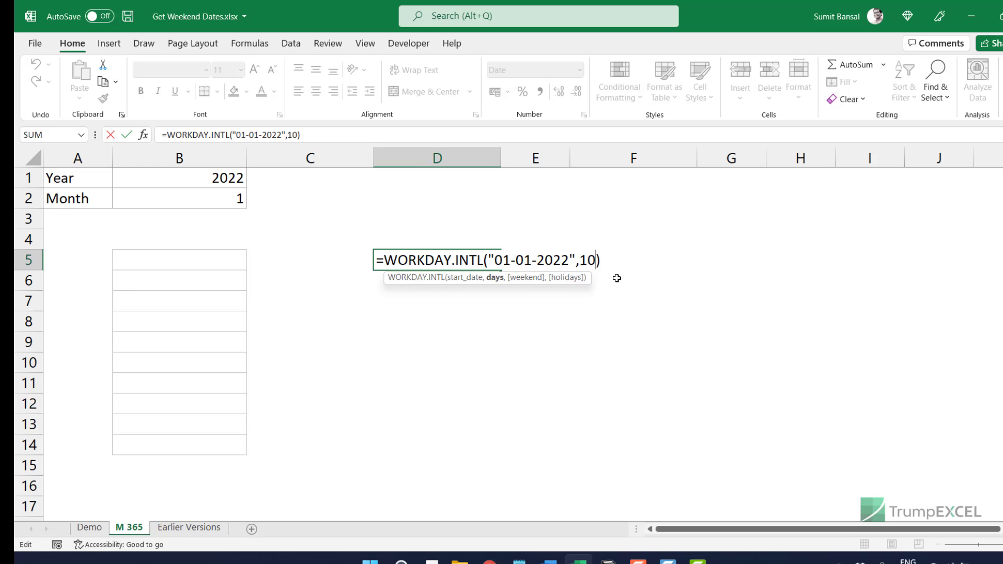
{"action": "type", "text": ","}
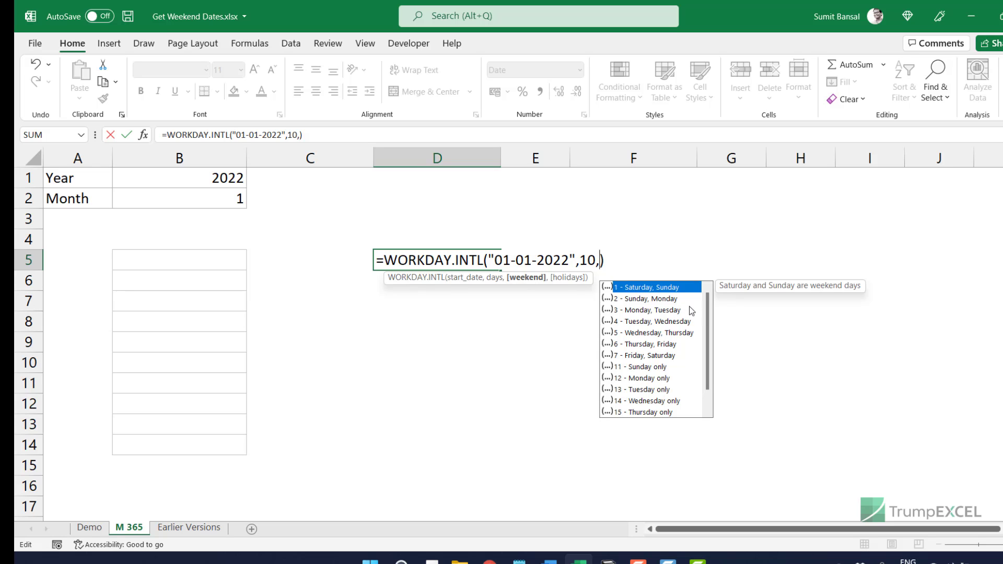
{"action": "scroll", "coordinate": [710, 340], "scroll_direction": "down", "scroll_amount": 1}
{"action": "scroll", "coordinate": [711, 316], "scroll_direction": "up", "scroll_amount": 1}
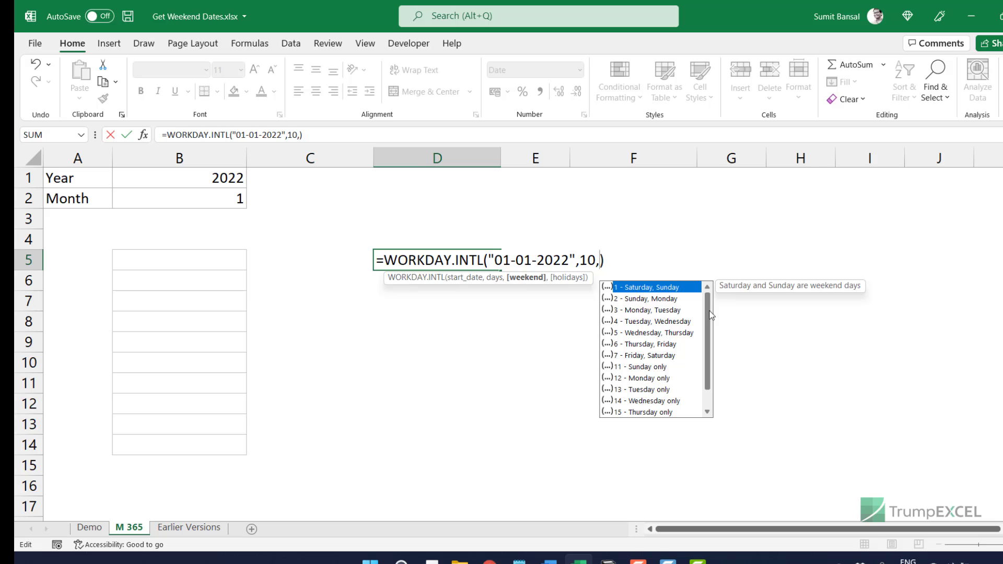
{"action": "type", "text": "\"\""}
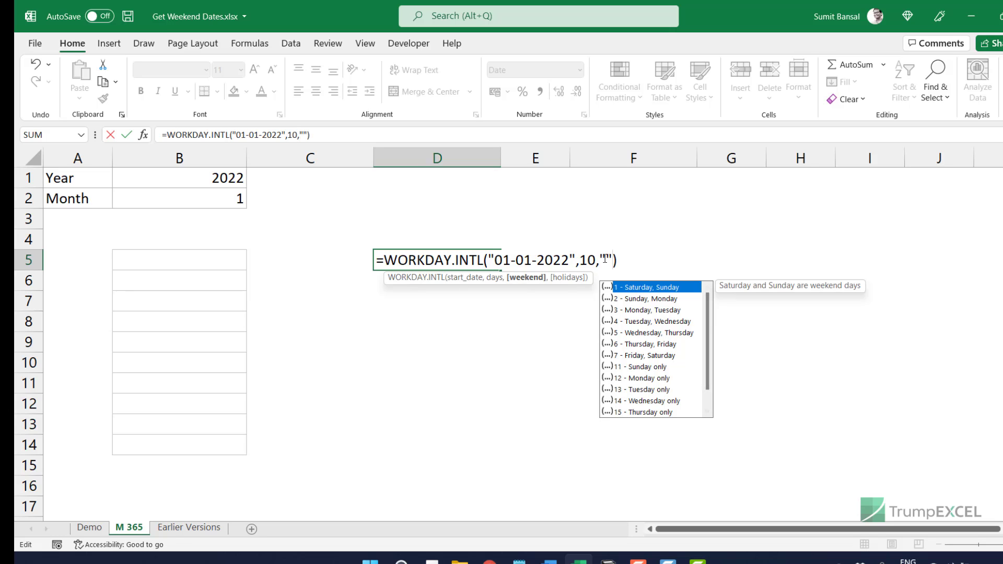
{"action": "key", "text": "Left"}
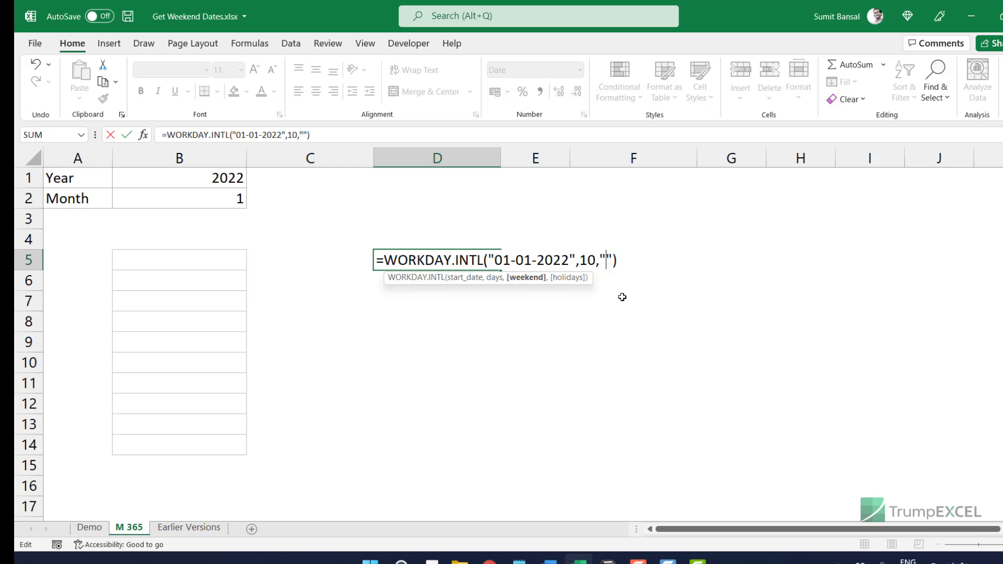
{"action": "type", "text": "00000"}
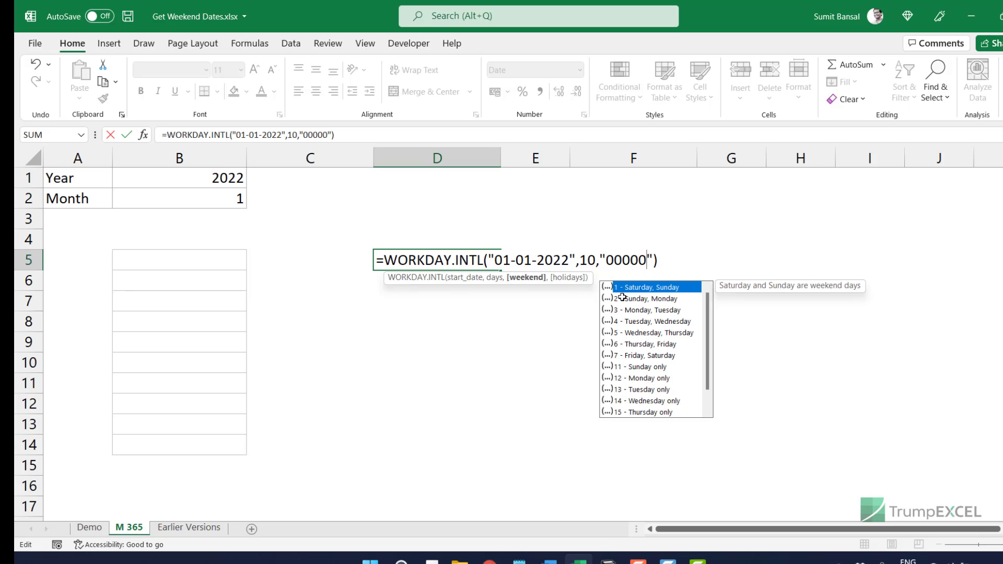
{"action": "type", "text": "11"}
{"action": "key", "text": "Return"}
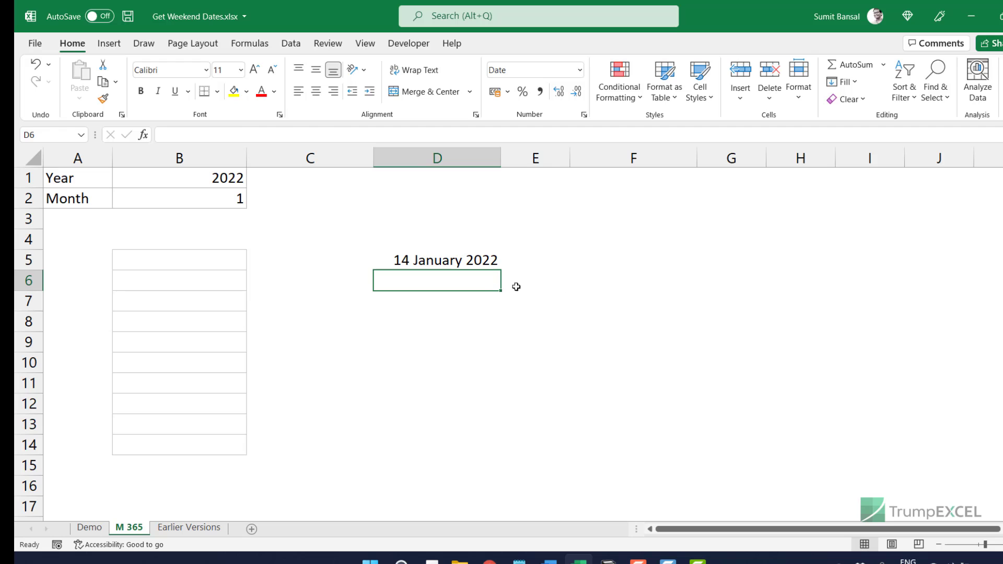
- Change D5's weekend code from "0000011" to "0000111"
{"action": "left_click", "coordinate": [468, 261]}
{"action": "double_click", "coordinate": [483, 260]}
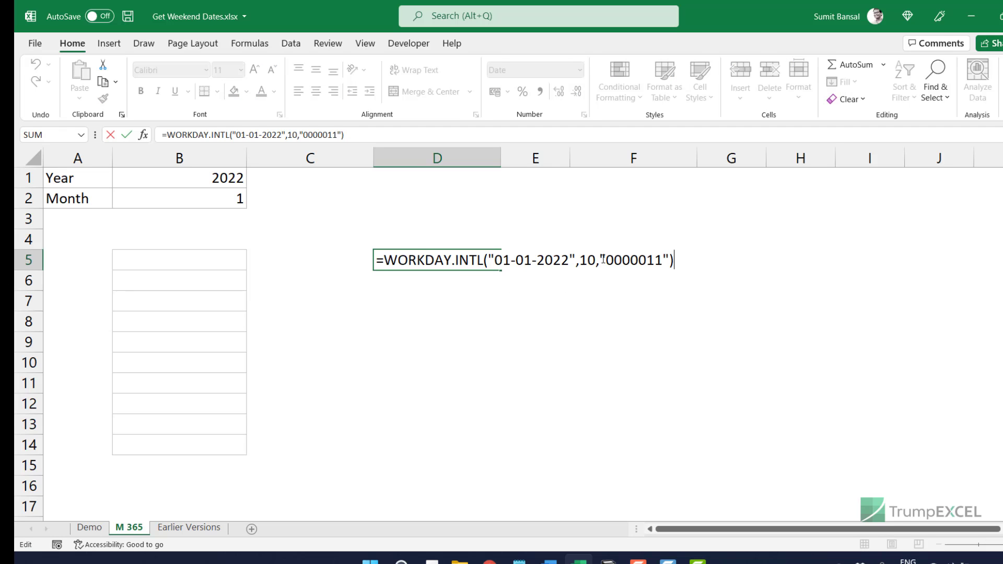
{"action": "left_click_drag", "start_coordinate": [647, 259], "coordinate": [662, 260]}
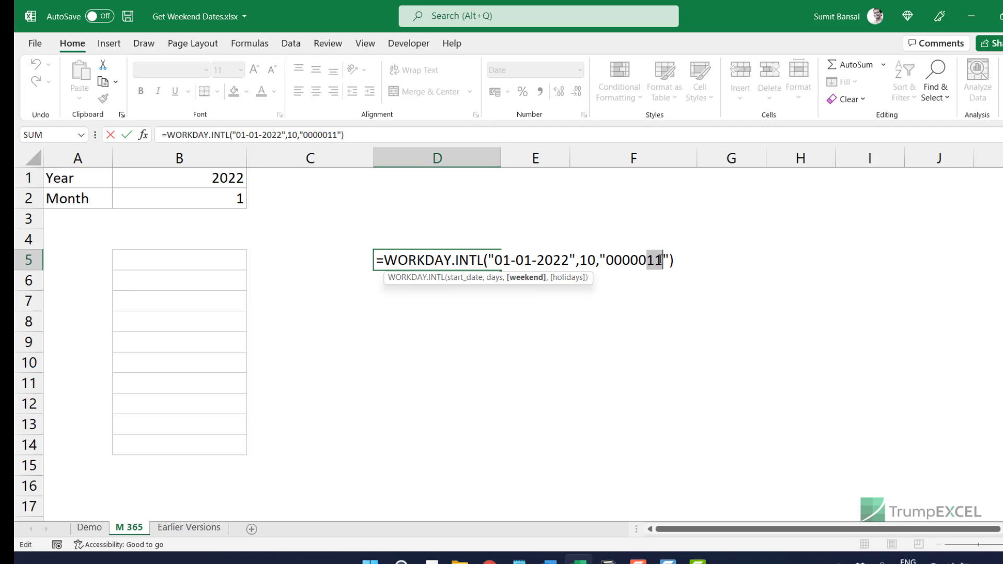
{"action": "left_click", "coordinate": [647, 258]}
{"action": "key", "text": "BackSpace"}
{"action": "type", "text": "1"}
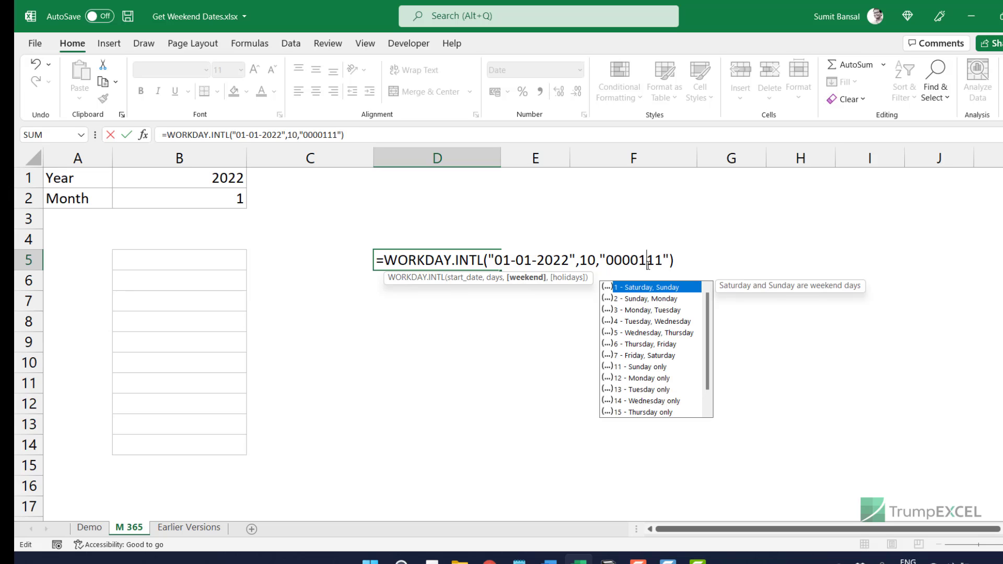
{"action": "key", "text": "Return"}
- Set the weekend code to "1111100" so D5 returns 05 February 2022, verified against January 2022's calendar
{"action": "left_click", "coordinate": [456, 261]}
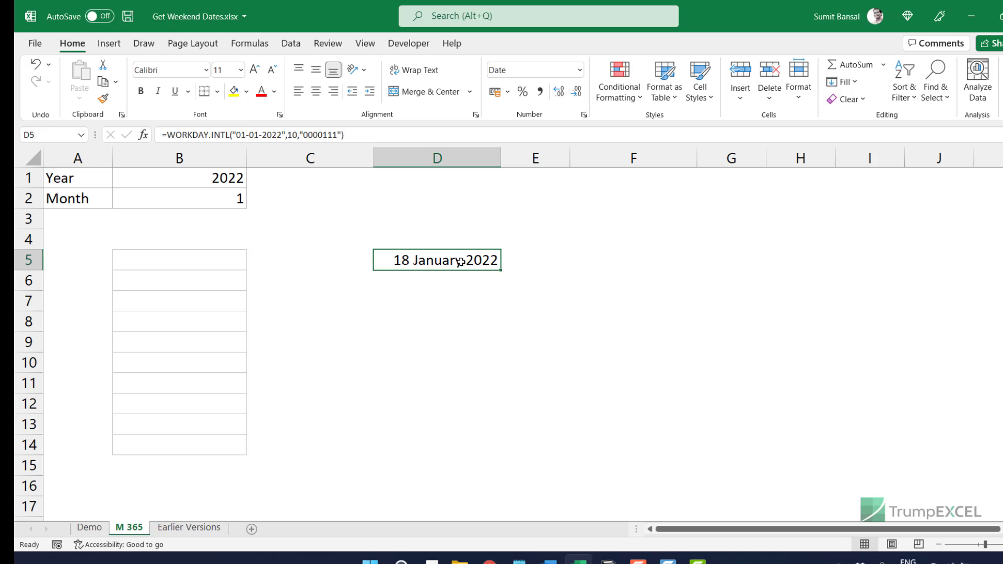
{"action": "key", "text": "F2"}
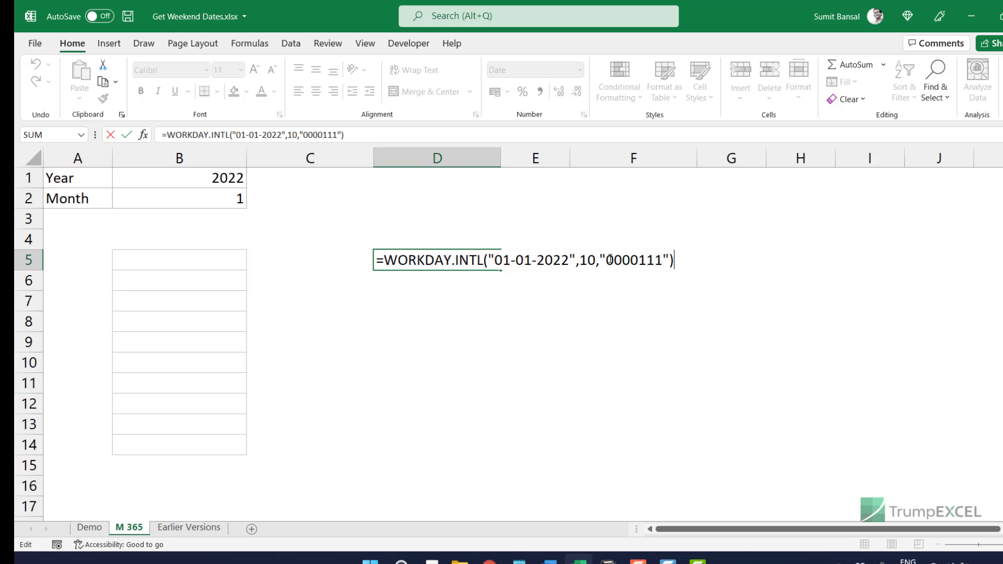
{"action": "left_click_drag", "start_coordinate": [608, 260], "coordinate": [665, 257]}
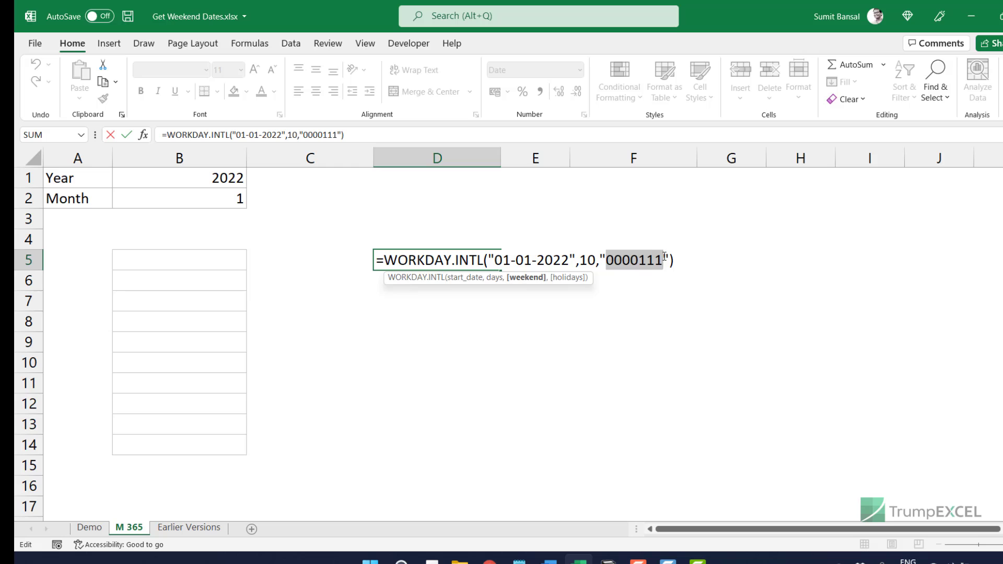
{"action": "type", "text": "1111100"}
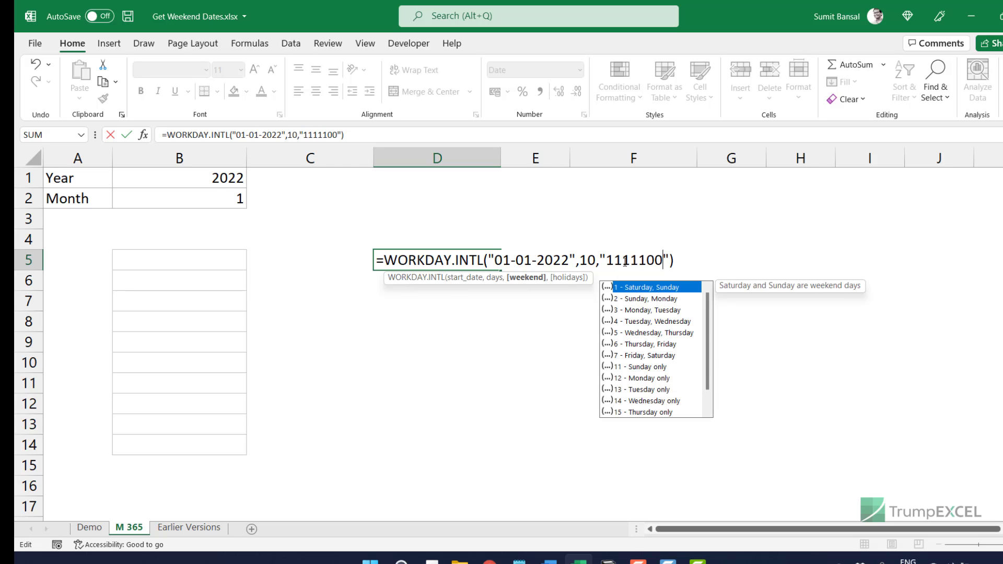
{"action": "left_click_drag", "start_coordinate": [606, 260], "coordinate": [647, 260]}
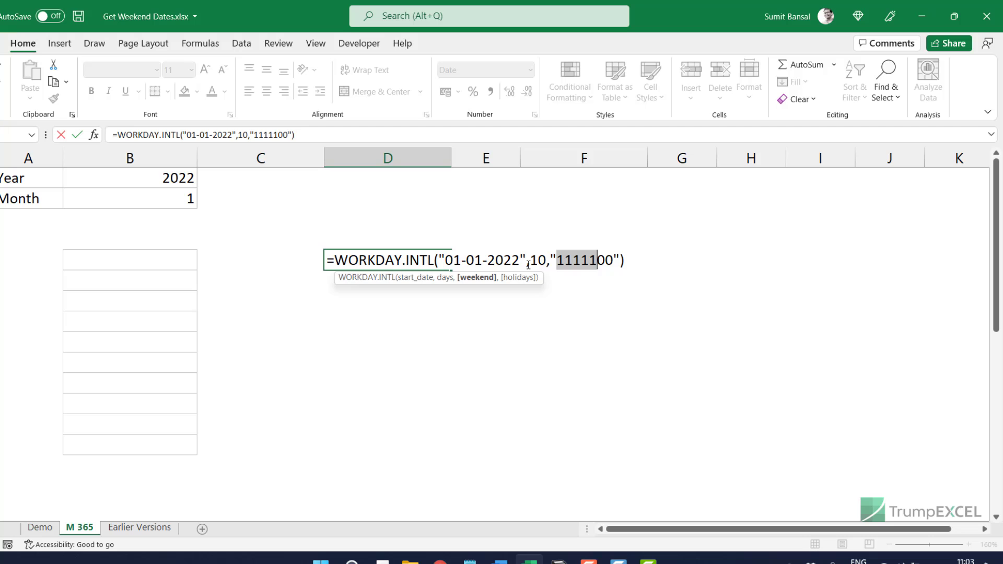
{"action": "key", "text": "Return"}
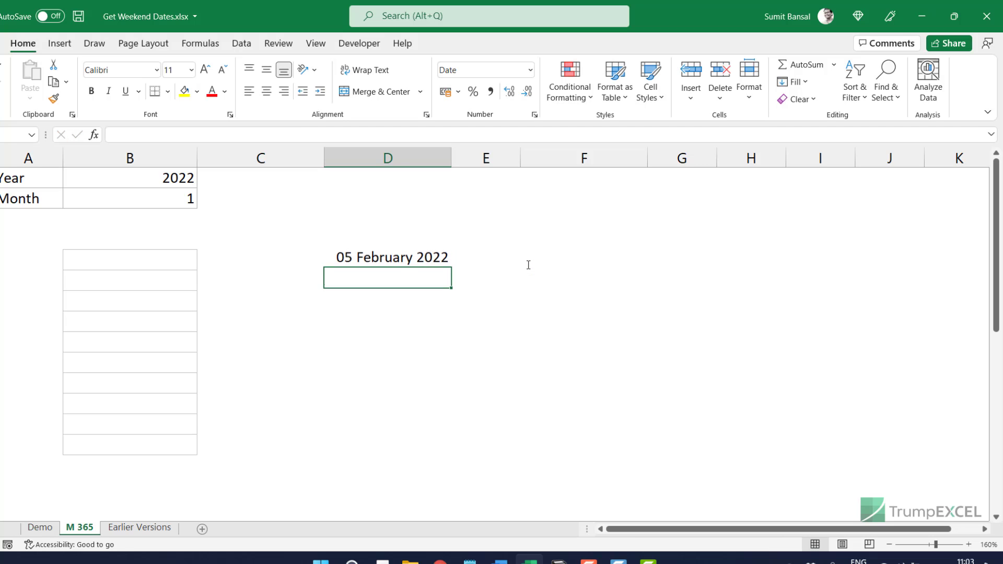
{"action": "key", "text": "Up"}
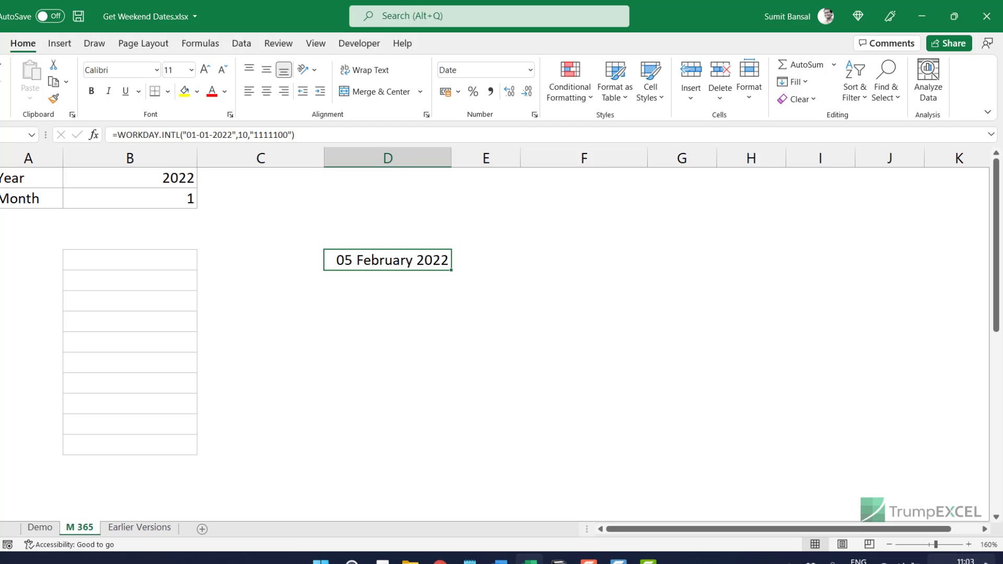
{"action": "left_click", "coordinate": [965, 561]}
{"action": "left_click", "coordinate": [952, 323]}
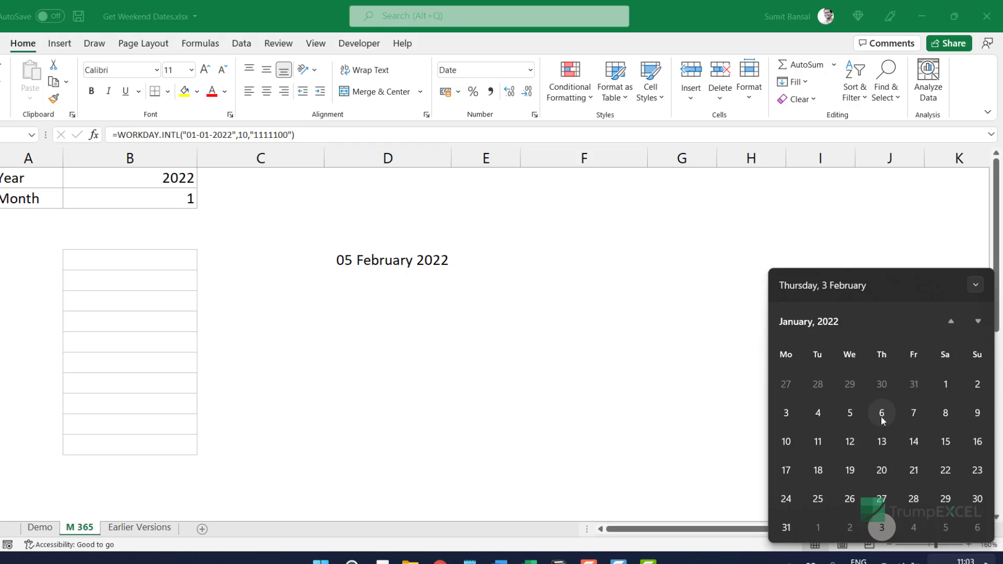
{"action": "left_click", "coordinate": [421, 291]}
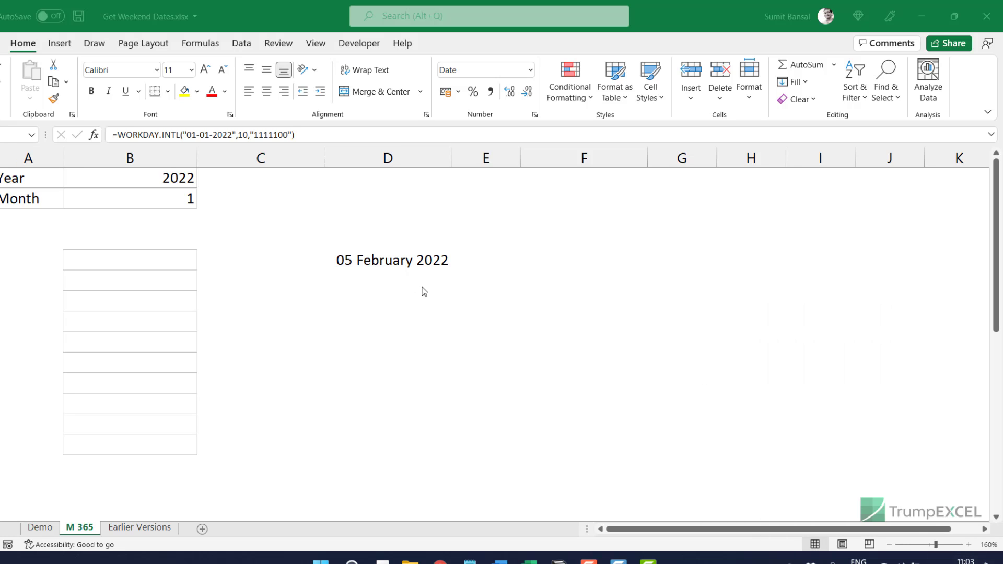
- Reopen D5's formula and select its hard-coded date and days arguments
{"action": "left_click", "coordinate": [394, 268]}
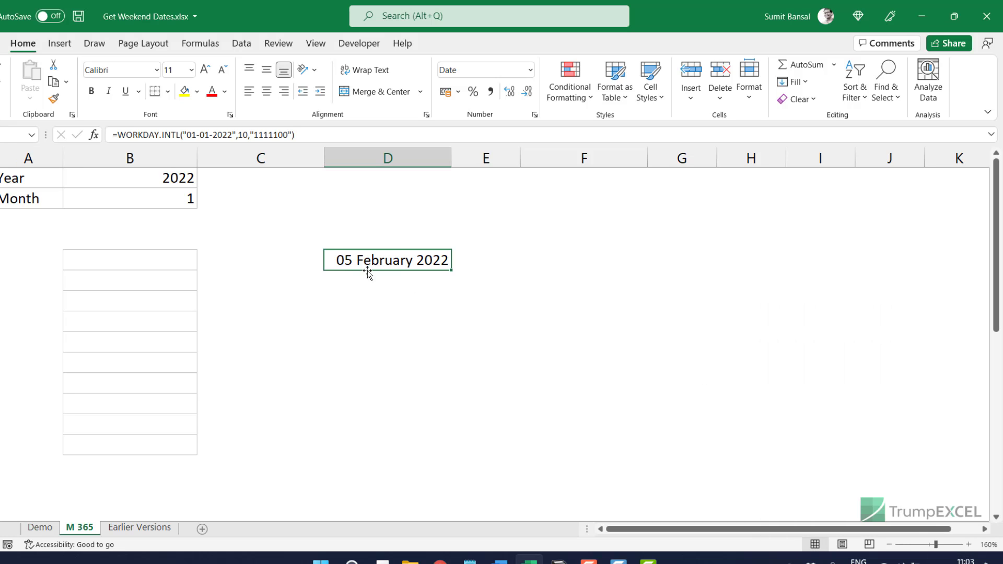
{"action": "double_click", "coordinate": [393, 268]}
{"action": "left_click_drag", "start_coordinate": [442, 258], "coordinate": [629, 253]}
- Replace the hard-coded arguments with DATE(B1,B2,0), taking Year from B1 and Month from B2
{"action": "key", "text": "BackSpace"}
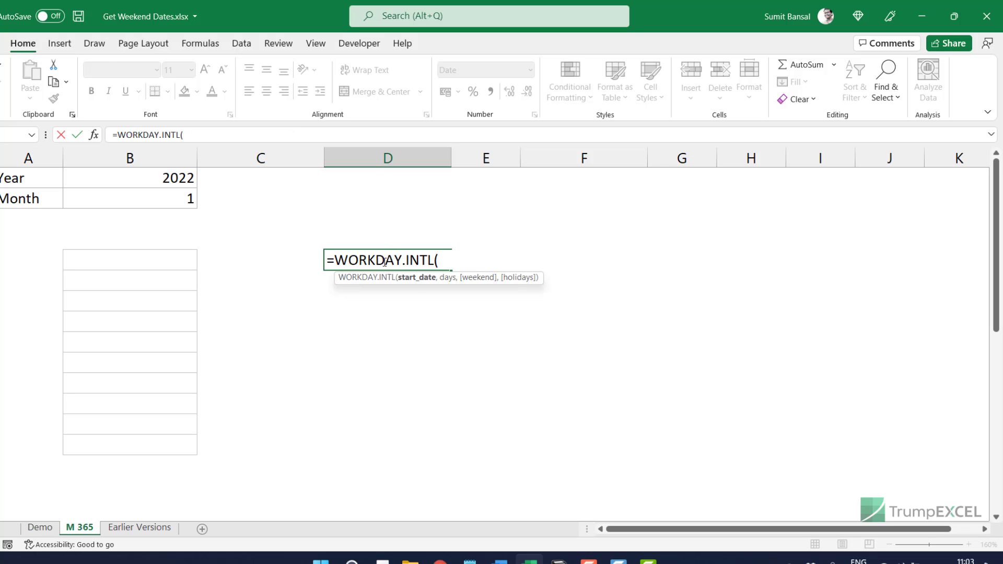
{"action": "type", "text": "dat"}
{"action": "key", "text": "Tab"}
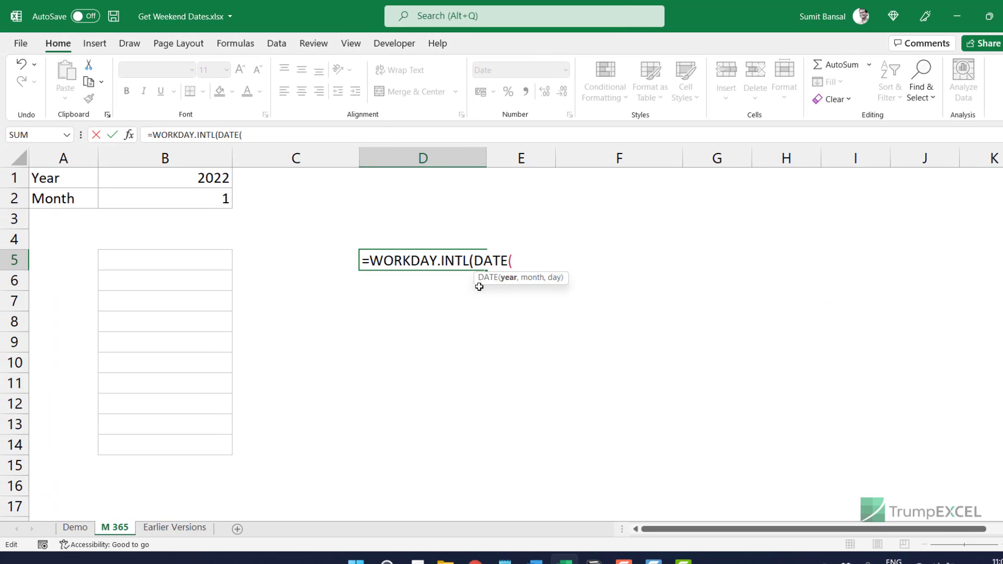
{"action": "left_click", "coordinate": [200, 180]}
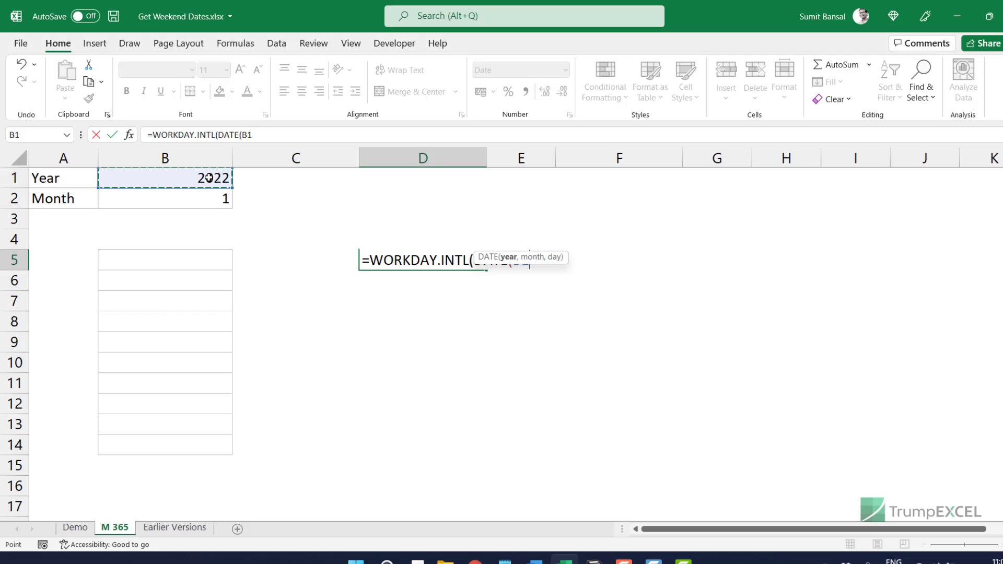
{"action": "type", "text": ","}
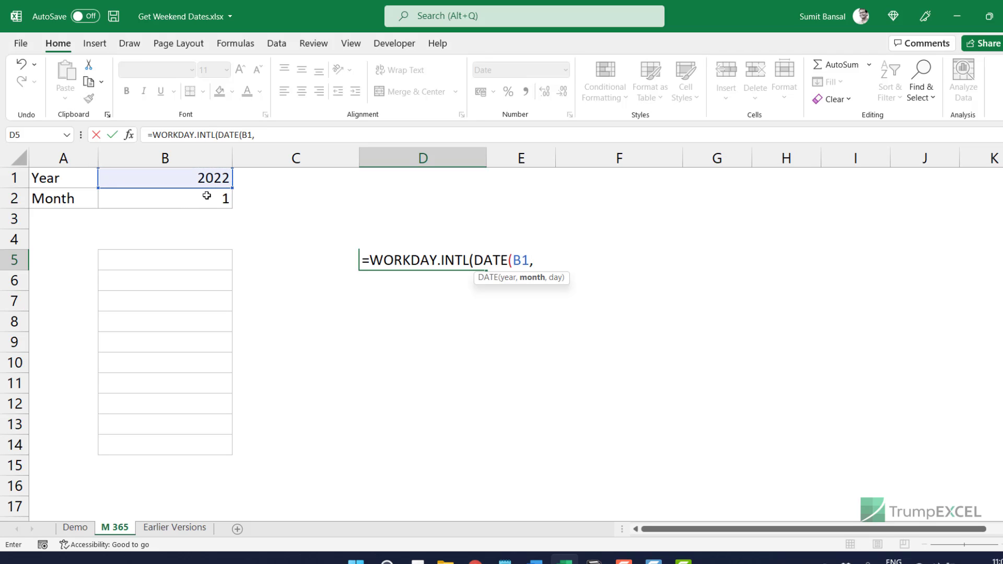
{"action": "left_click", "coordinate": [208, 197]}
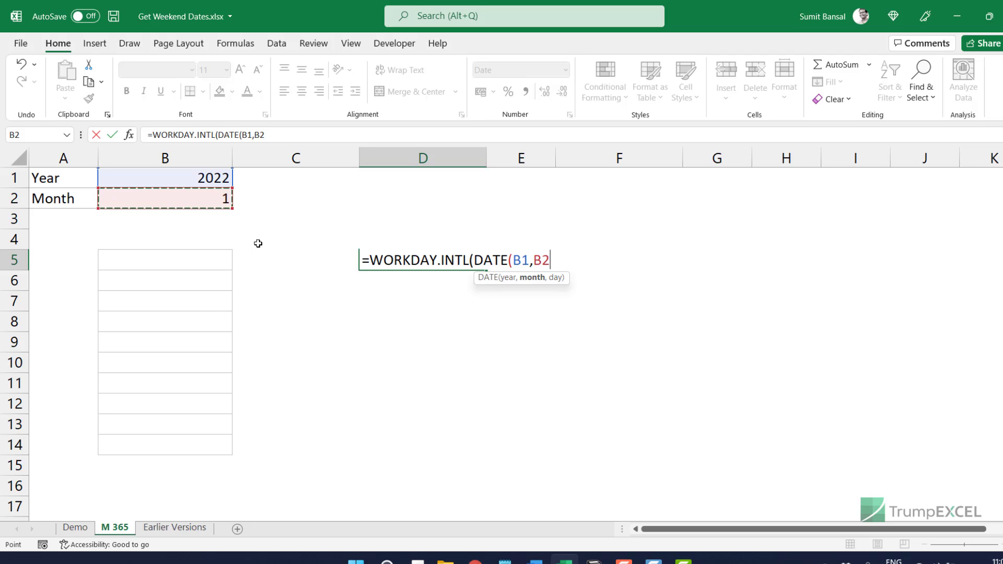
{"action": "type", "text": ","}
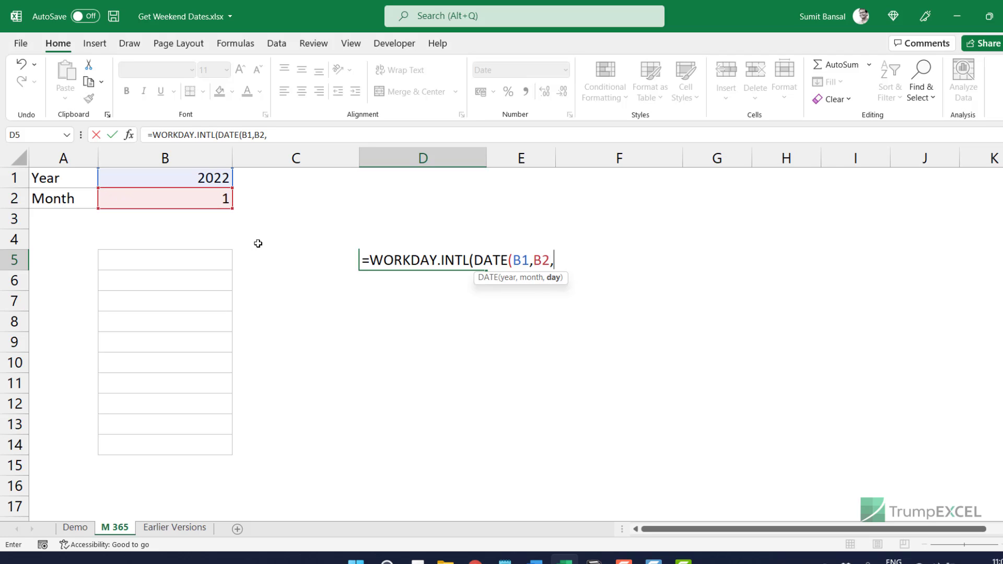
{"action": "type", "text": "0)"}
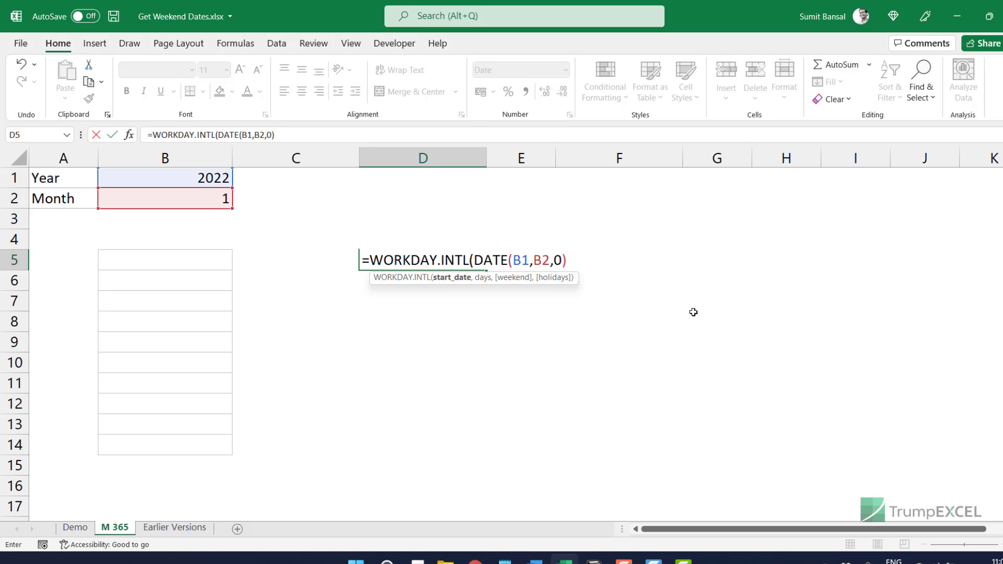
{"action": "type", "text": ","}
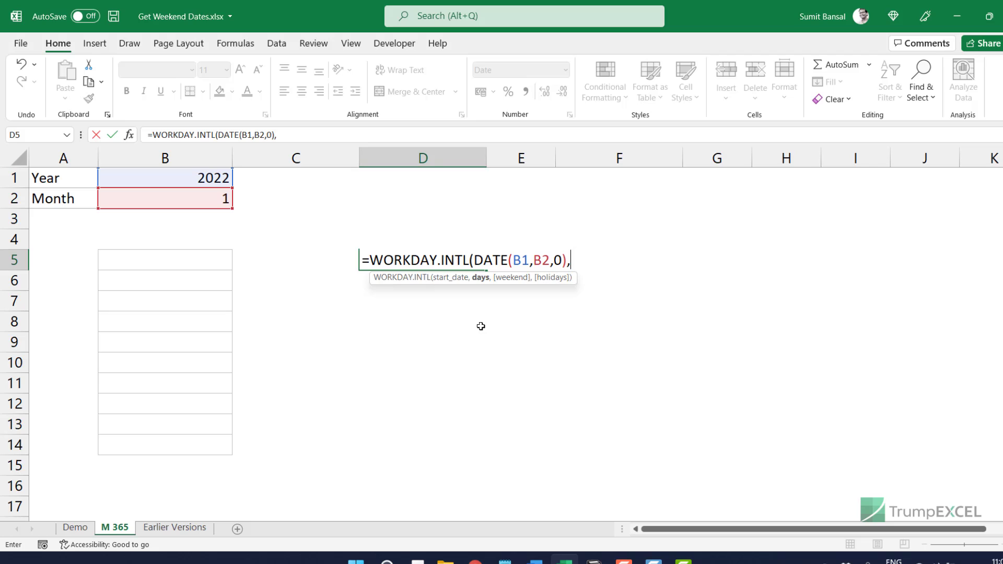
- Add SEQUENCE(10) as the days and "1111100" as the weekend code, spilling January weekends into D5:D14
{"action": "type", "text": "seq"}
{"action": "key", "text": "Tab"}
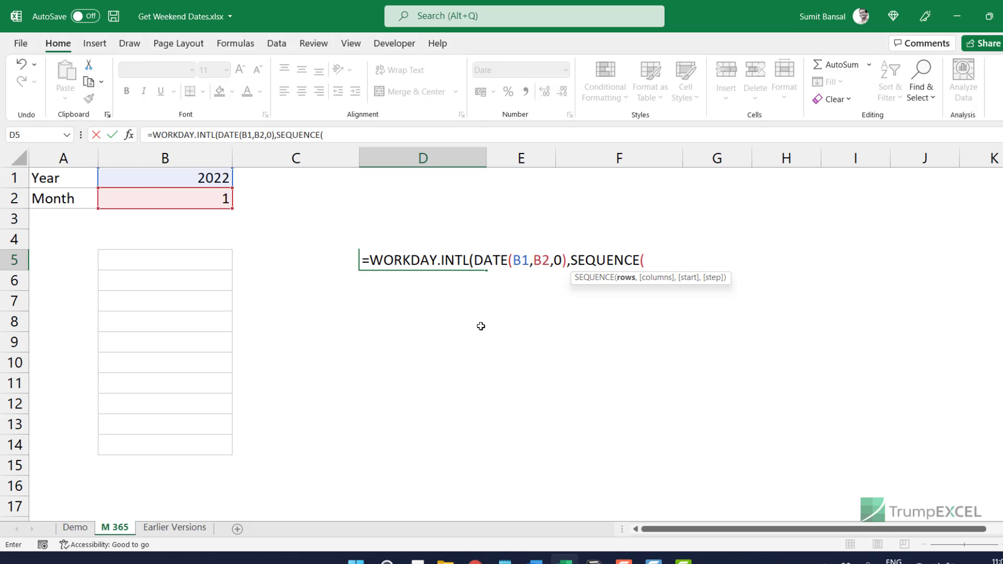
{"action": "type", "text": "10)"}
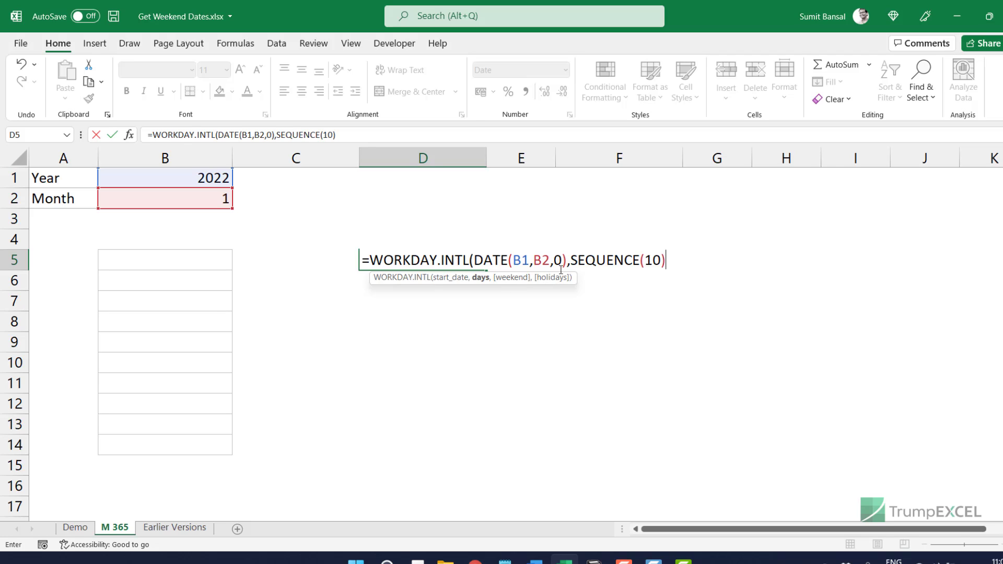
{"action": "left_click_drag", "start_coordinate": [570, 260], "coordinate": [673, 259]}
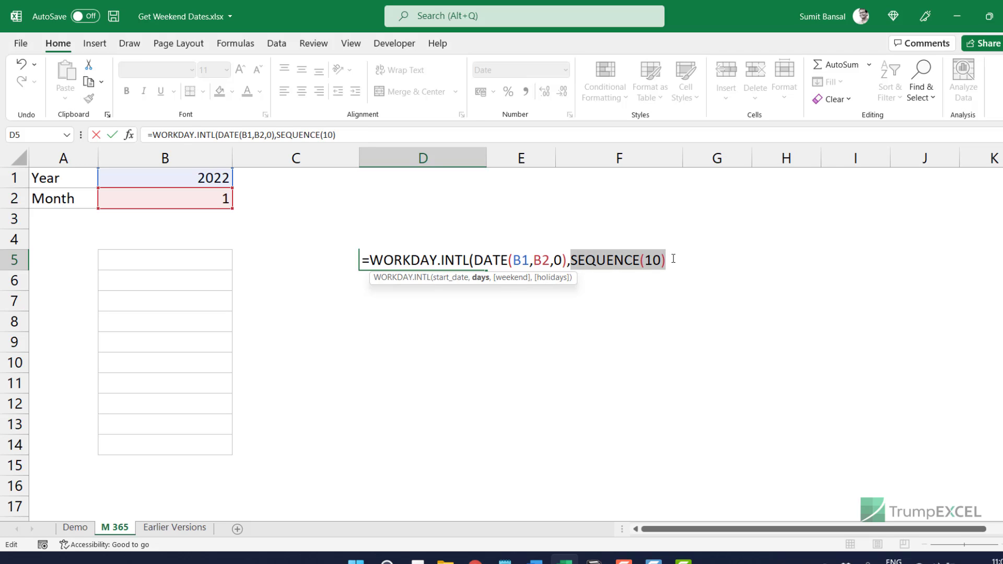
{"action": "key", "text": "F9"}
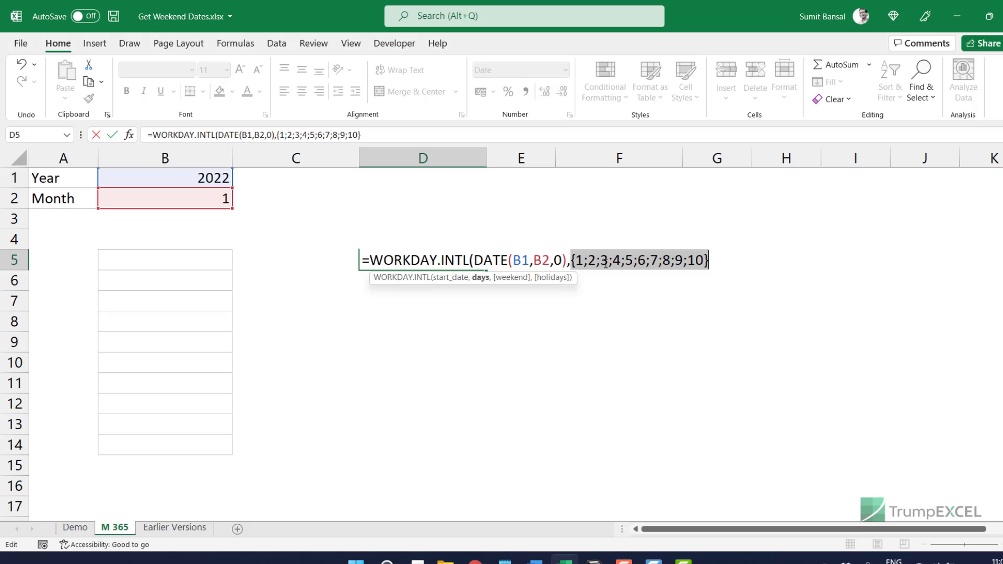
{"action": "key", "text": "ctrl+z"}
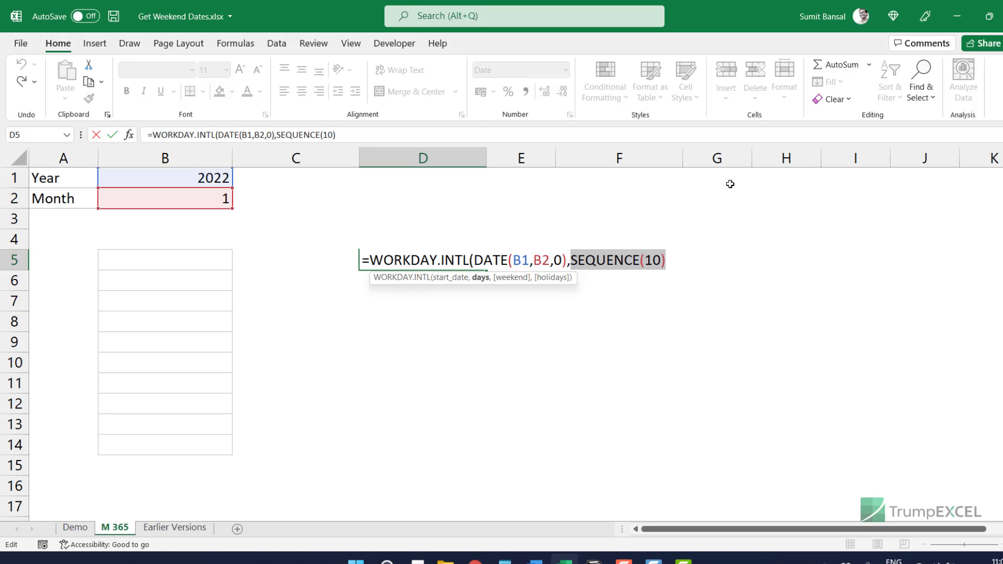
{"action": "left_click", "coordinate": [670, 257]}
{"action": "type", "text": ","}
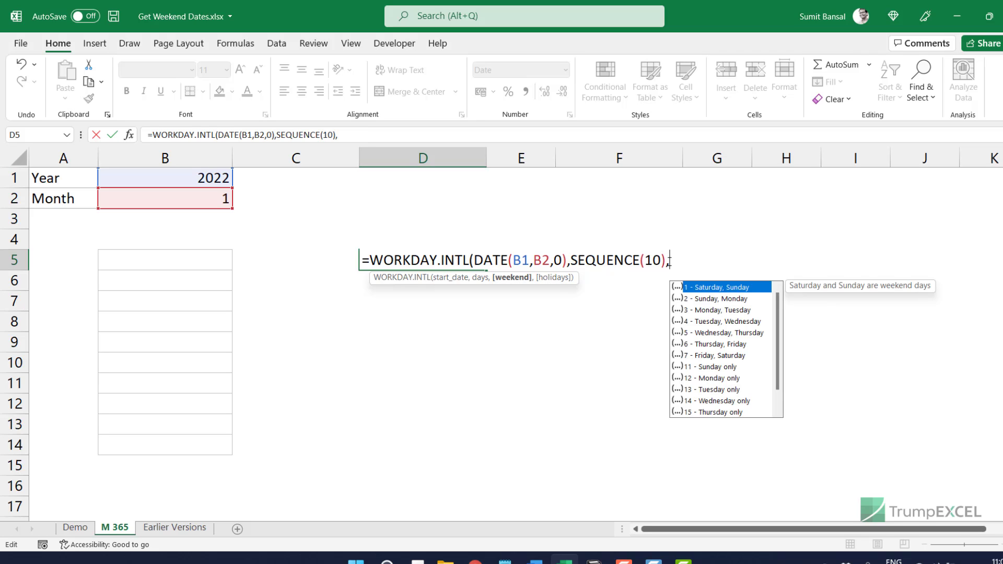
{"action": "type", "text": "\"1111100"}
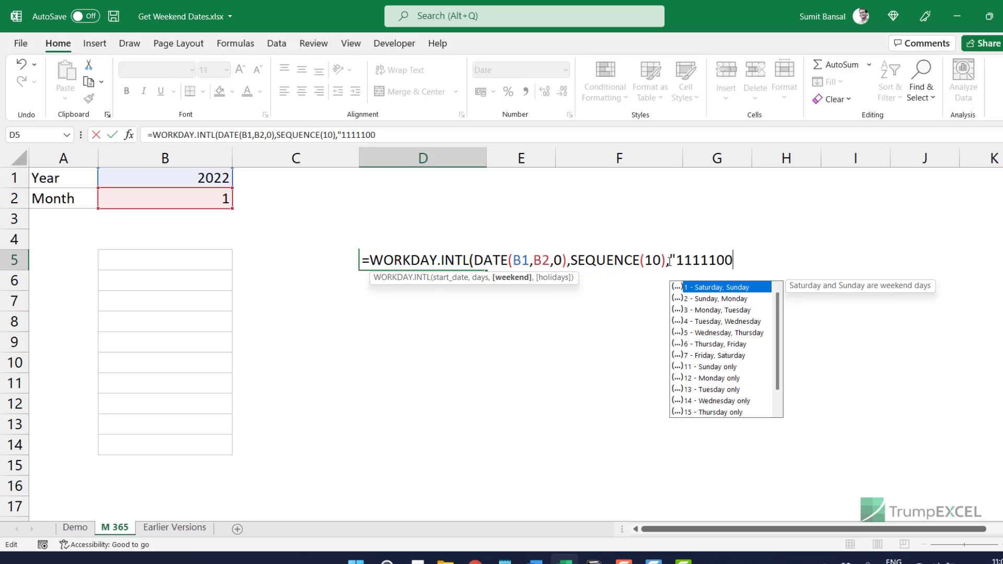
{"action": "type", "text": "\")"}
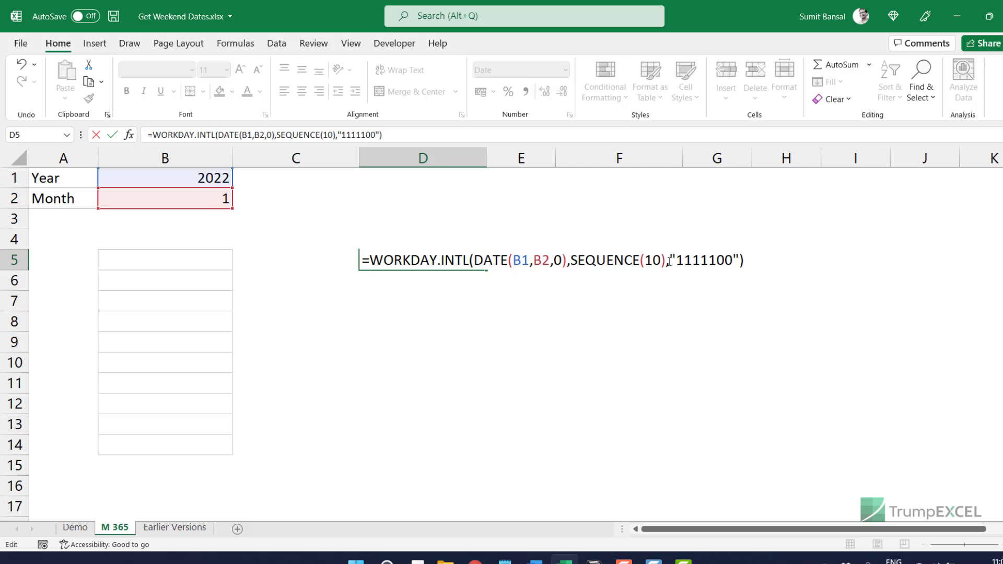
{"action": "key", "text": "Return"}
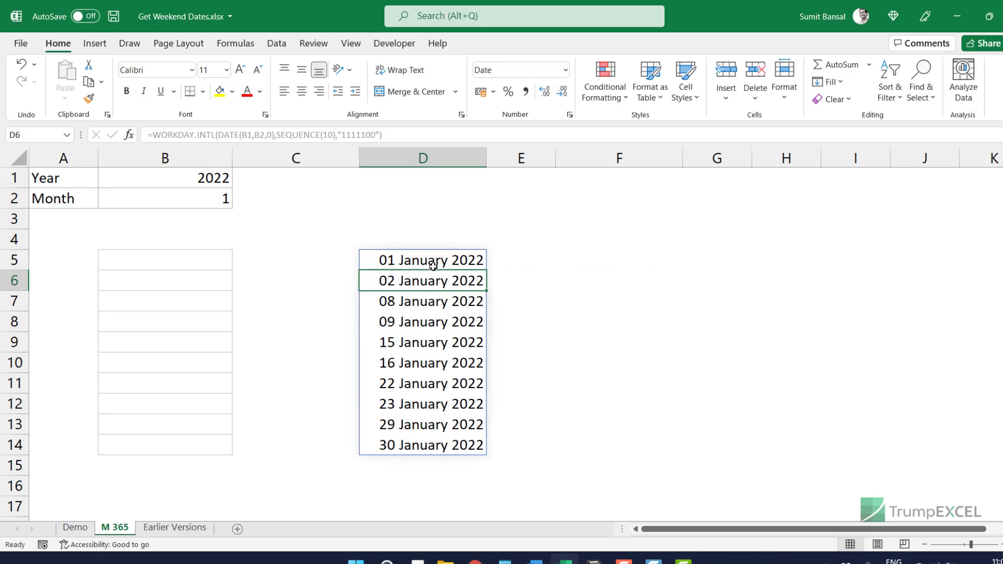
- Set the month in B2 to 2 and check the listed February weekends against the calendar
{"action": "left_click", "coordinate": [210, 202]}
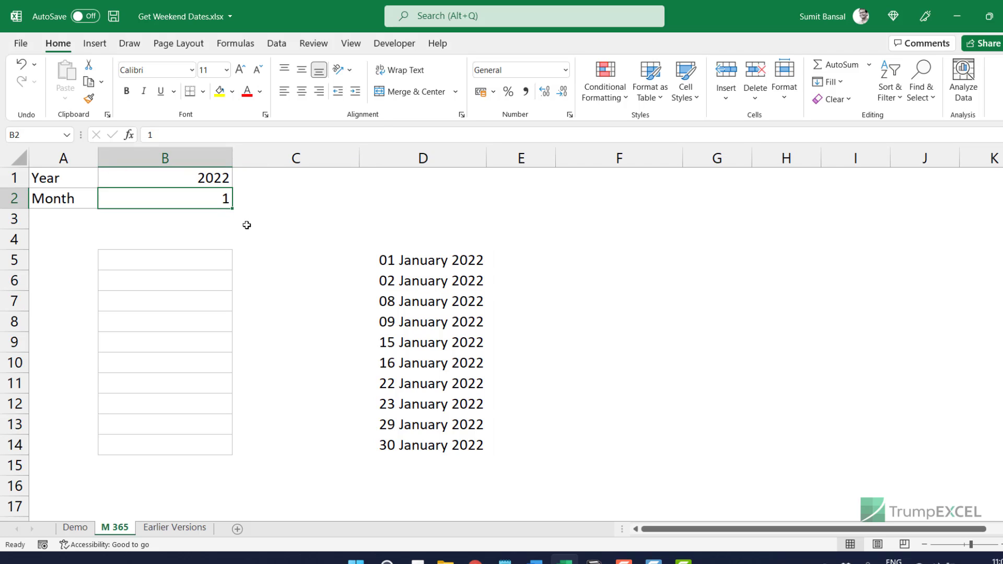
{"action": "type", "text": "2"}
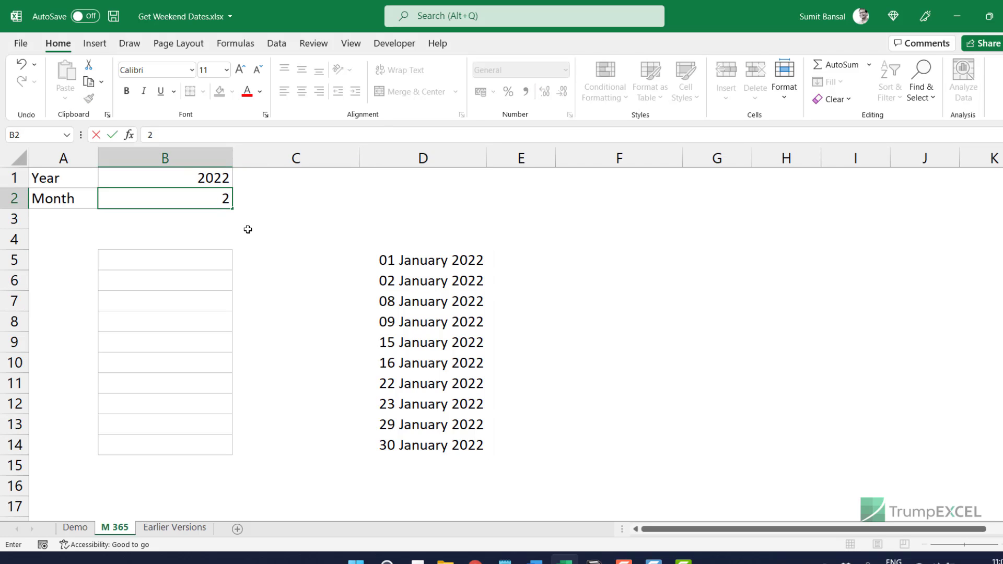
{"action": "key", "text": "Return"}
{"action": "left_click_drag", "start_coordinate": [397, 259], "coordinate": [423, 445]}
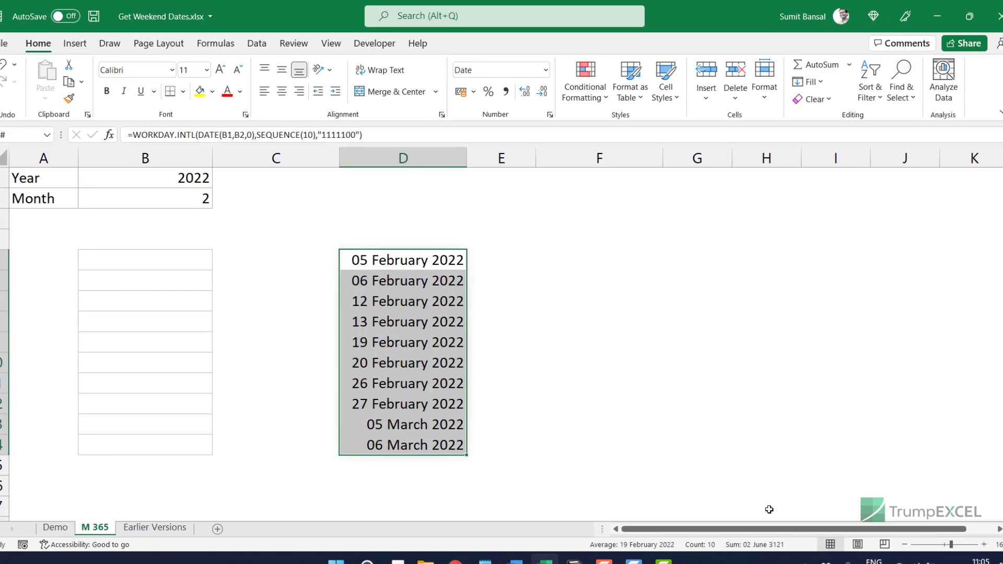
{"action": "left_click", "coordinate": [983, 561]}
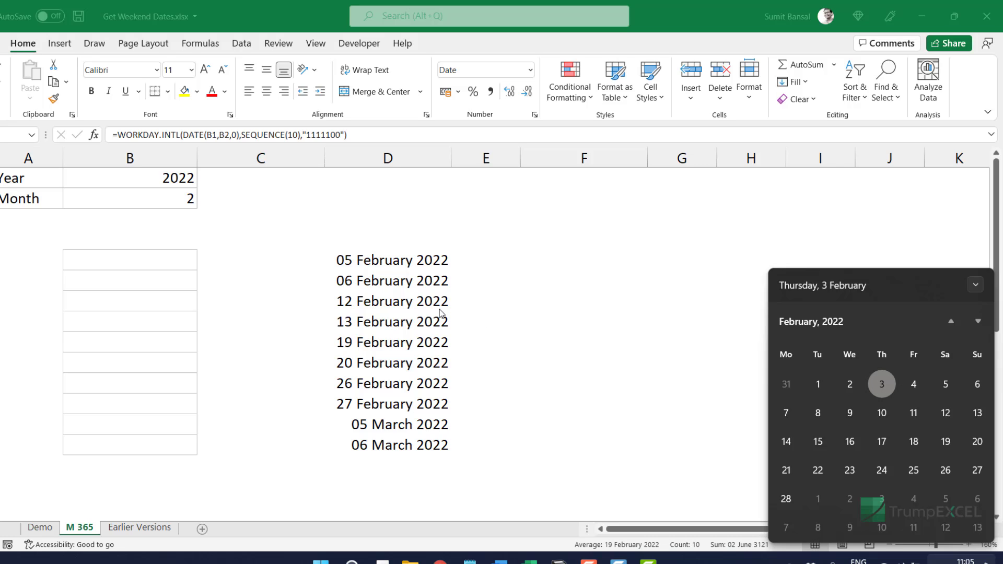
- Set the month to 3 and verify the March 2022 weekends, ending 03 April, in the calendar
{"action": "left_click", "coordinate": [168, 201]}
{"action": "type", "text": "3"}
{"action": "key", "text": "Return"}
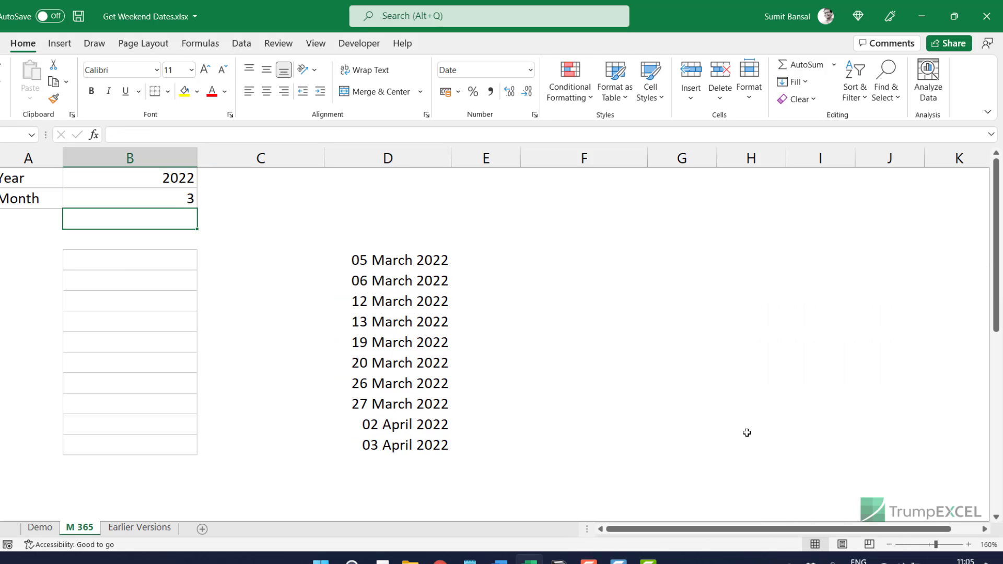
{"action": "left_click", "coordinate": [964, 559]}
{"action": "left_click", "coordinate": [977, 321]}
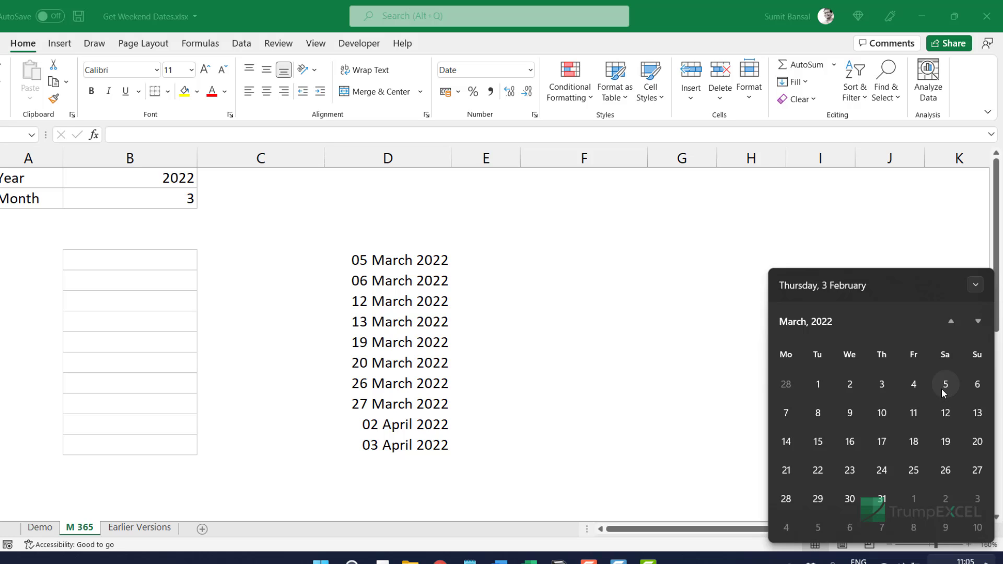
{"action": "left_click", "coordinate": [570, 342]}
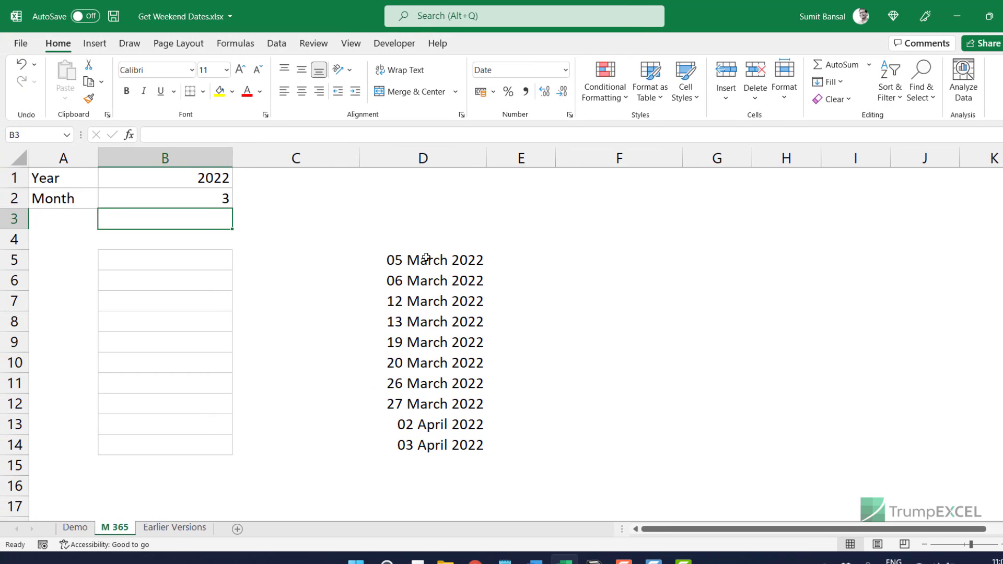
- Note the two April dates in the spill and copy D5's WORKDAY.INTL formula text
{"action": "left_click_drag", "start_coordinate": [432, 259], "coordinate": [425, 446]}
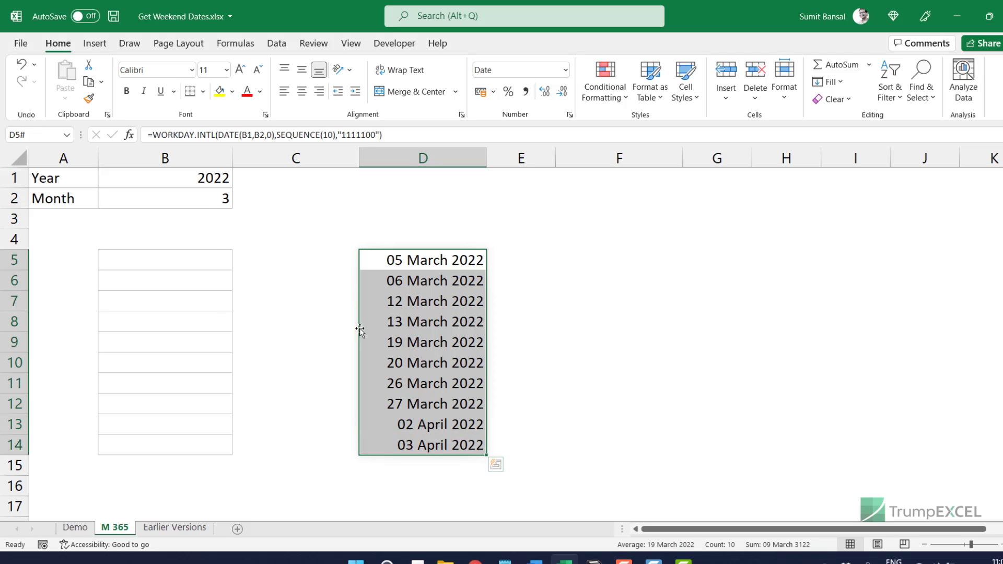
{"action": "left_click_drag", "start_coordinate": [424, 428], "coordinate": [427, 443]}
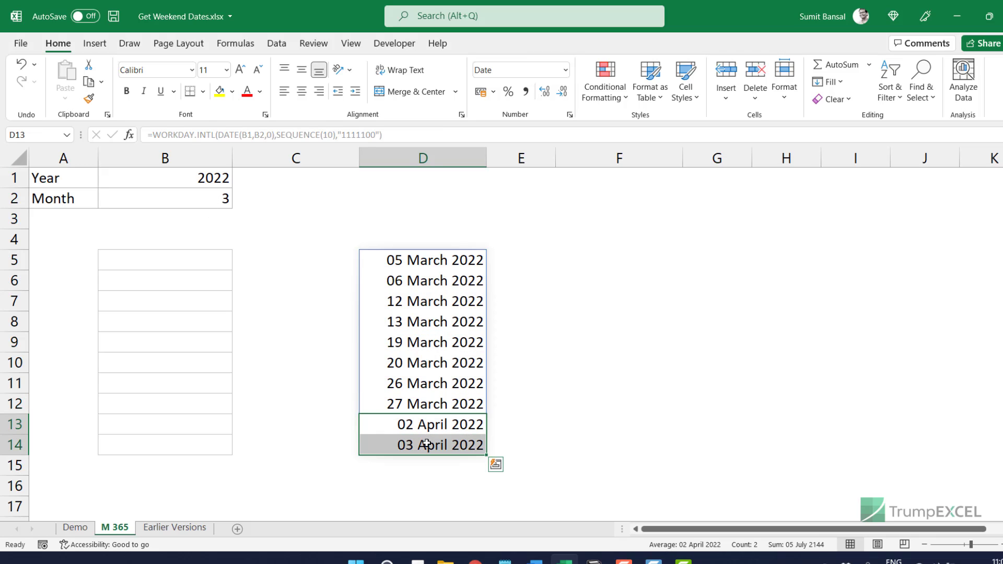
{"action": "double_click", "coordinate": [431, 255]}
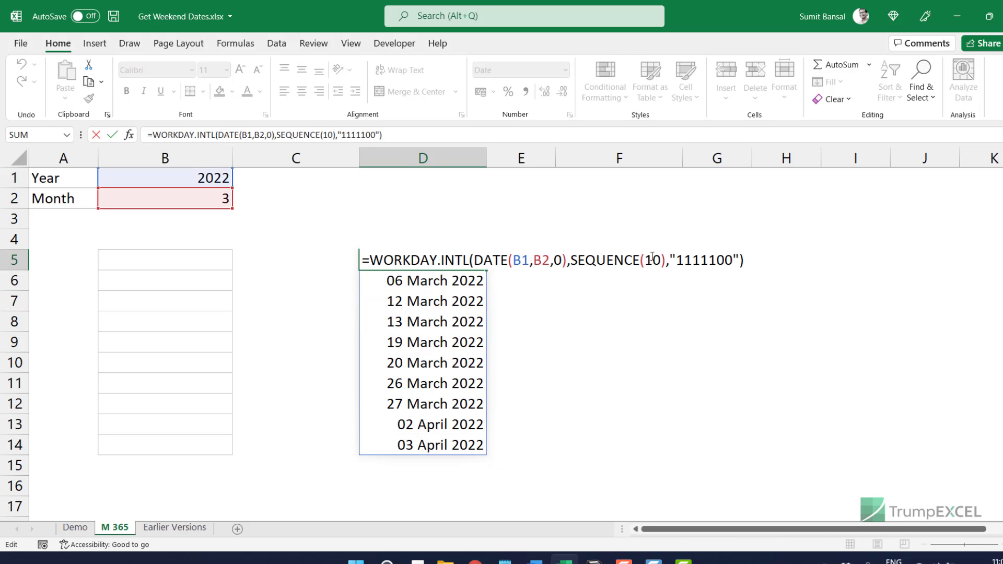
{"action": "key", "text": "Escape"}
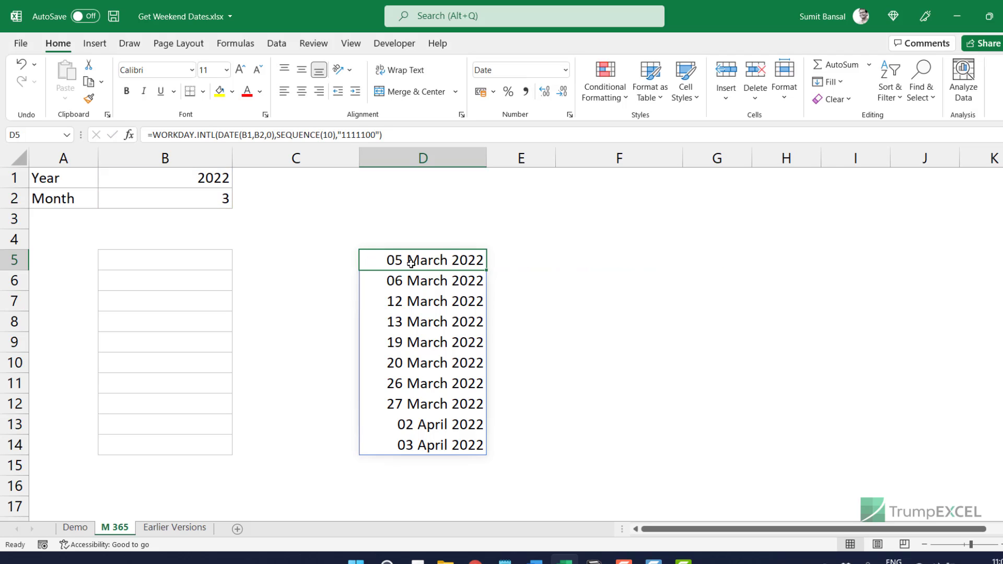
{"action": "double_click", "coordinate": [376, 260]}
{"action": "left_click_drag", "start_coordinate": [370, 259], "coordinate": [748, 257]}
{"action": "key", "text": "ctrl+c"}
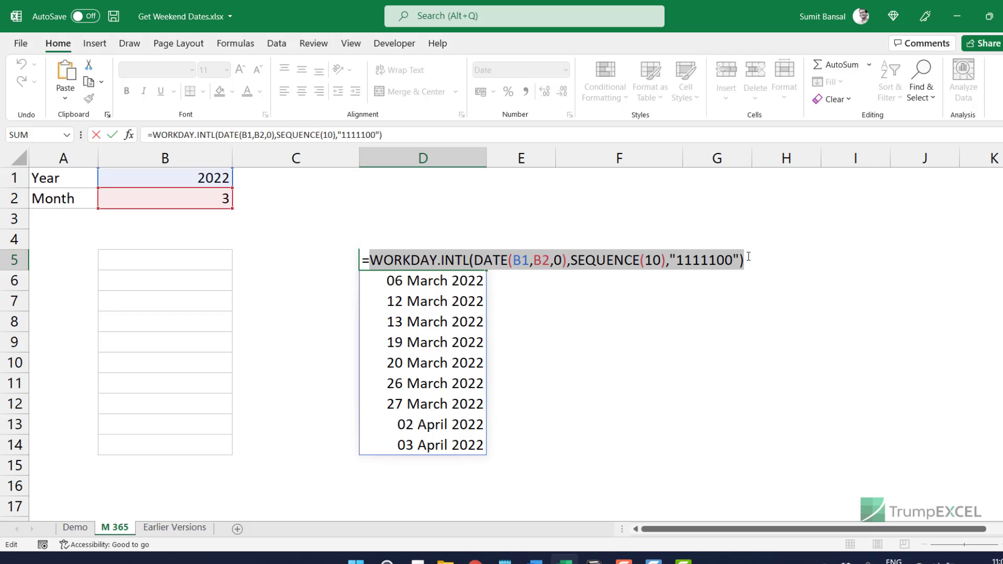
{"action": "key", "text": "Escape"}
- Enter =IF(MONTH(<formula>)=B2,<formula>,"") in B5 so only March weekend dates appear
{"action": "left_click", "coordinate": [200, 258]}
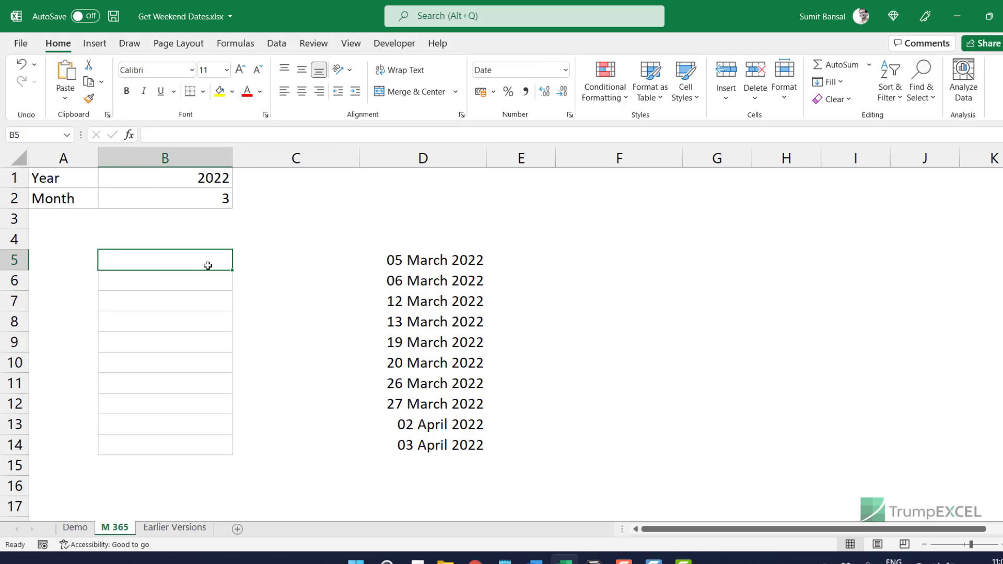
{"action": "type", "text": "=if"}
{"action": "key", "text": "Tab"}
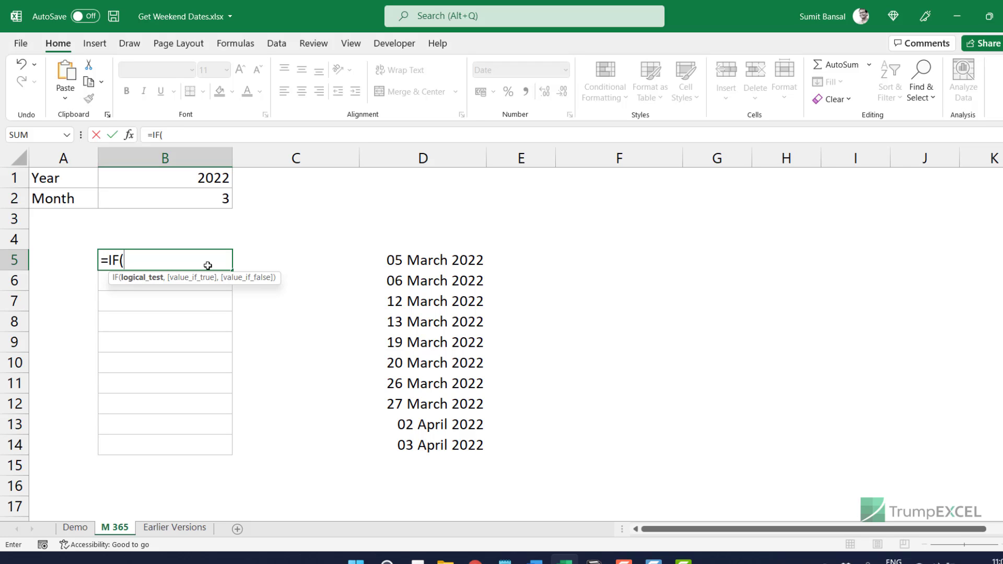
{"action": "type", "text": "Mon"}
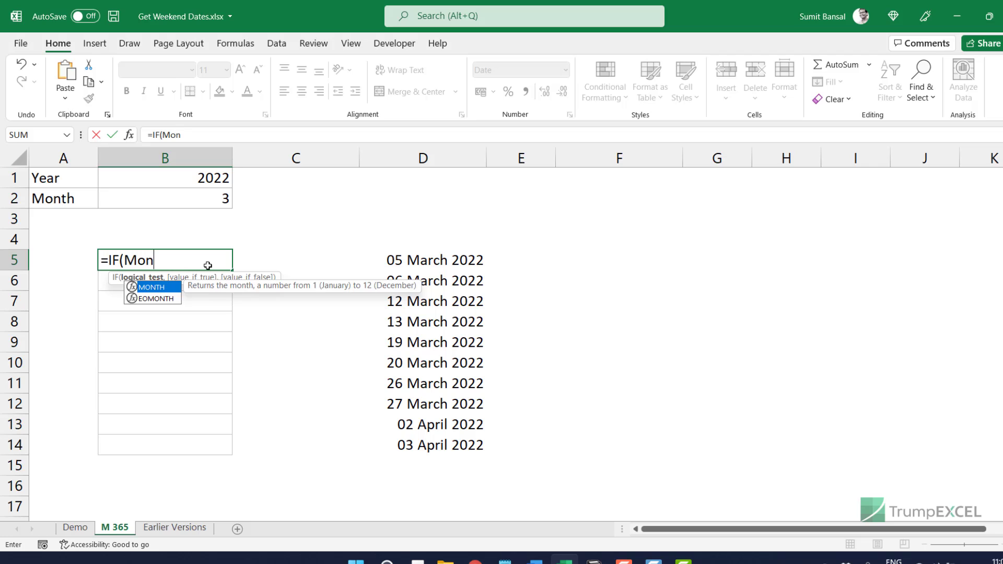
{"action": "type", "text": "th("}
{"action": "key", "text": "ctrl+v"}
{"action": "type", "text": ")"}
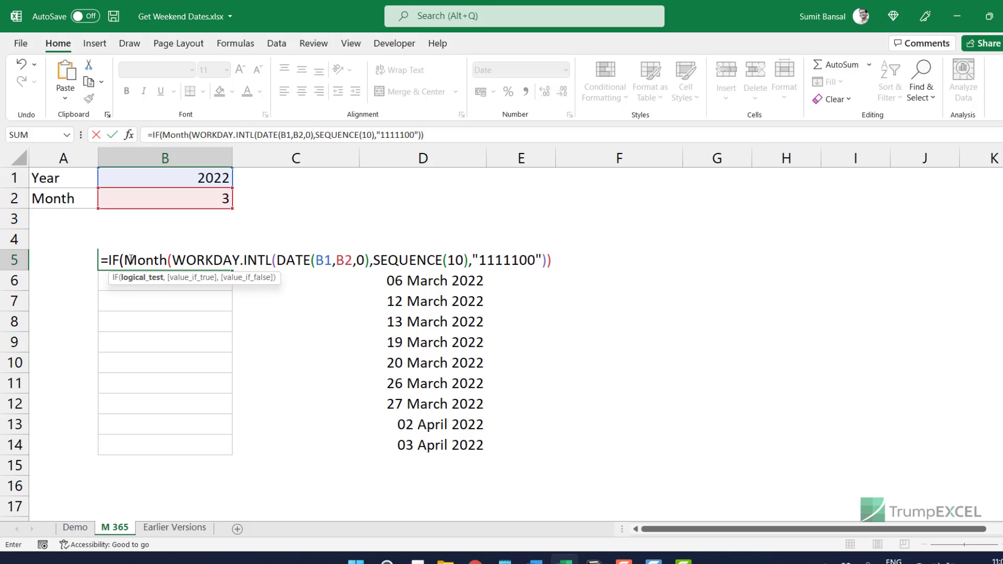
{"action": "type", "text": "="}
{"action": "left_click", "coordinate": [207, 202]}
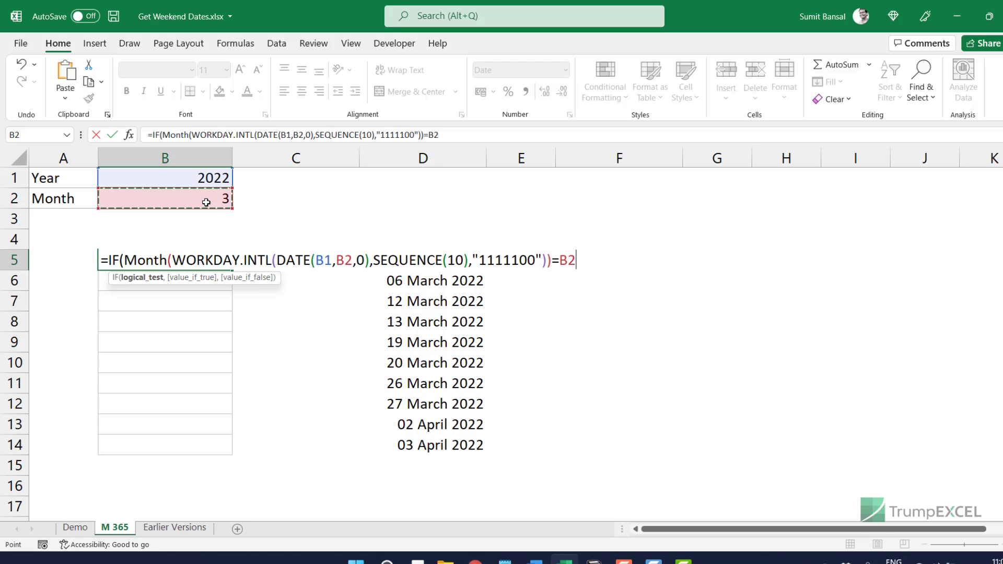
{"action": "type", "text": ","}
{"action": "key", "text": "ctrl+v"}
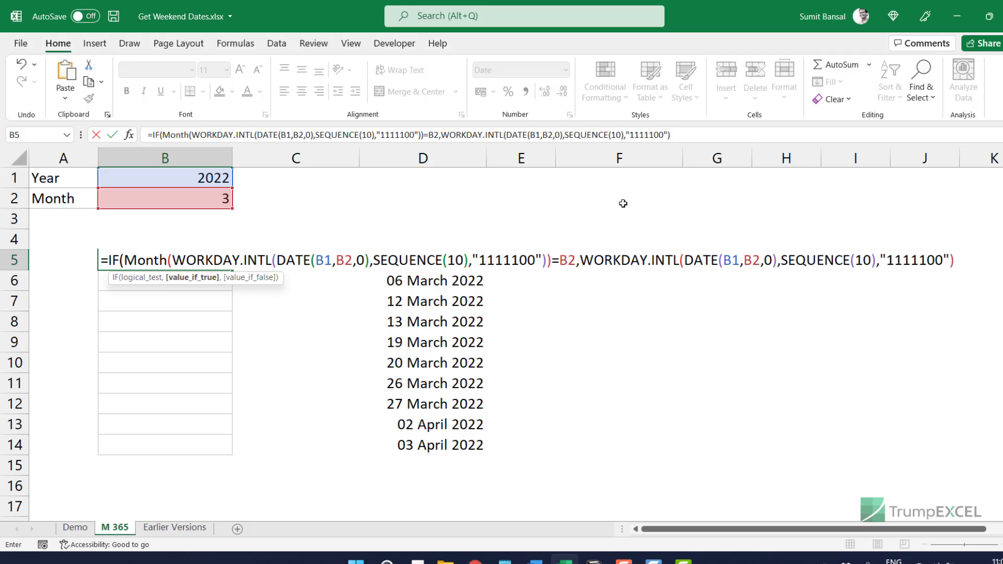
{"action": "type", "text": ",\"\")"}
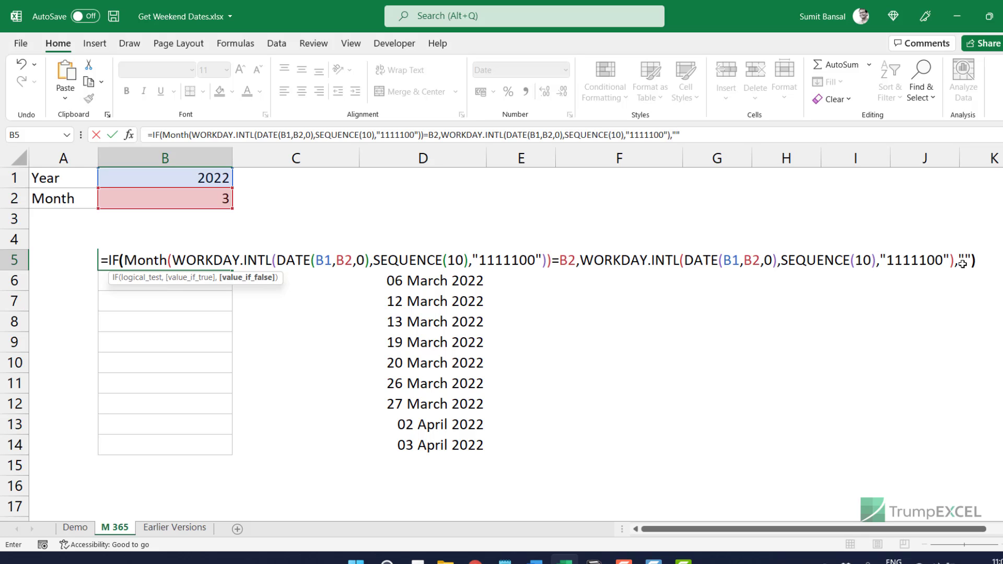
{"action": "key", "text": "Return"}
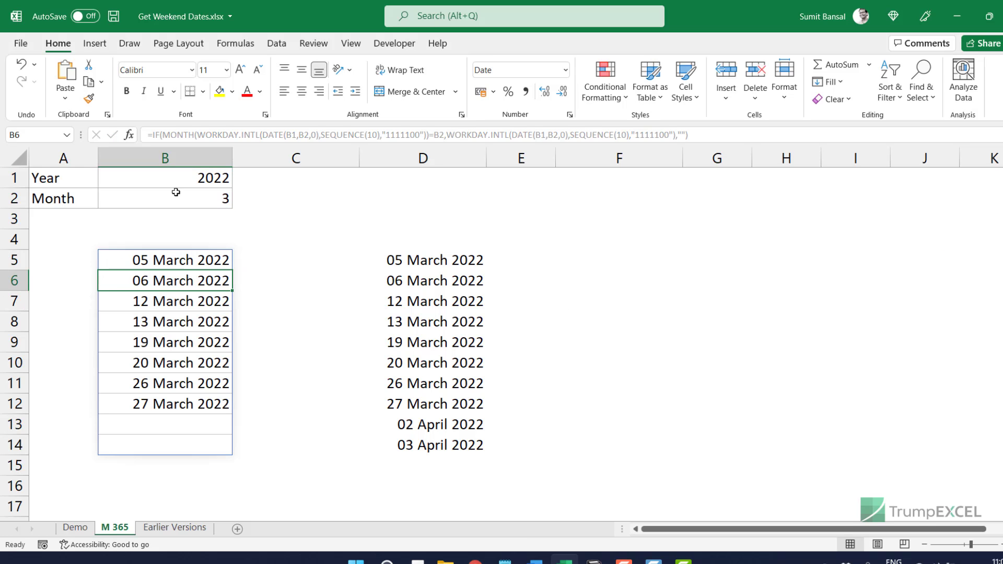
- Set the month to 1, then 2, and delete the old dates from D5:D14
{"action": "left_click", "coordinate": [199, 204]}
{"action": "type", "text": "1"}
{"action": "key", "text": "Return"}
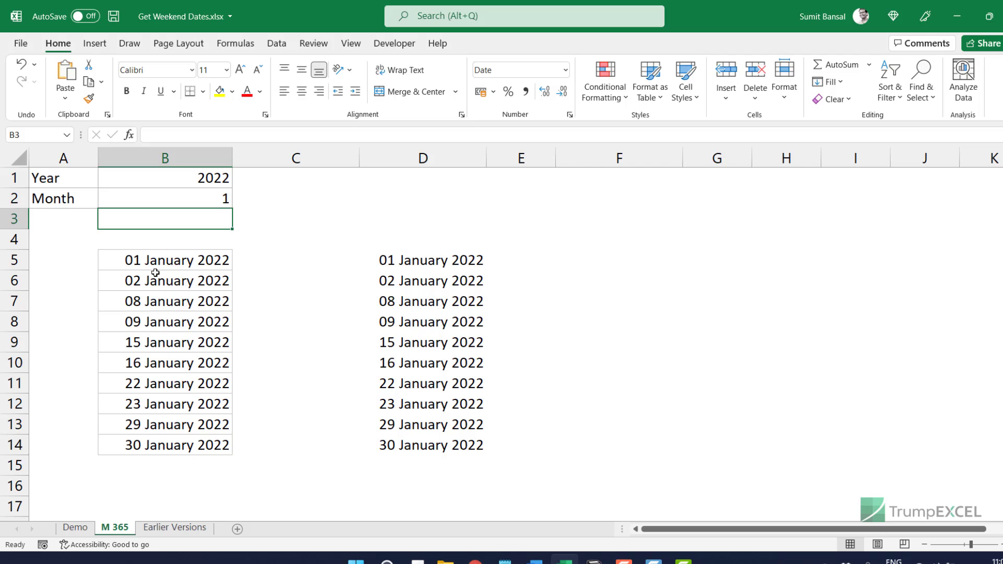
{"action": "left_click", "coordinate": [206, 205]}
{"action": "type", "text": "2"}
{"action": "key", "text": "Return"}
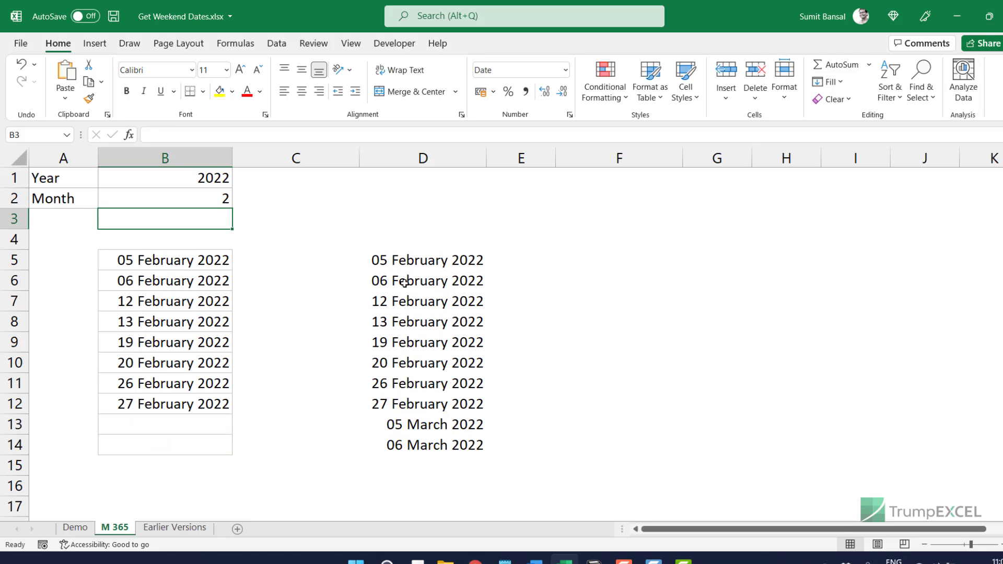
{"action": "left_click_drag", "start_coordinate": [410, 261], "coordinate": [426, 445]}
{"action": "key", "text": "Delete"}
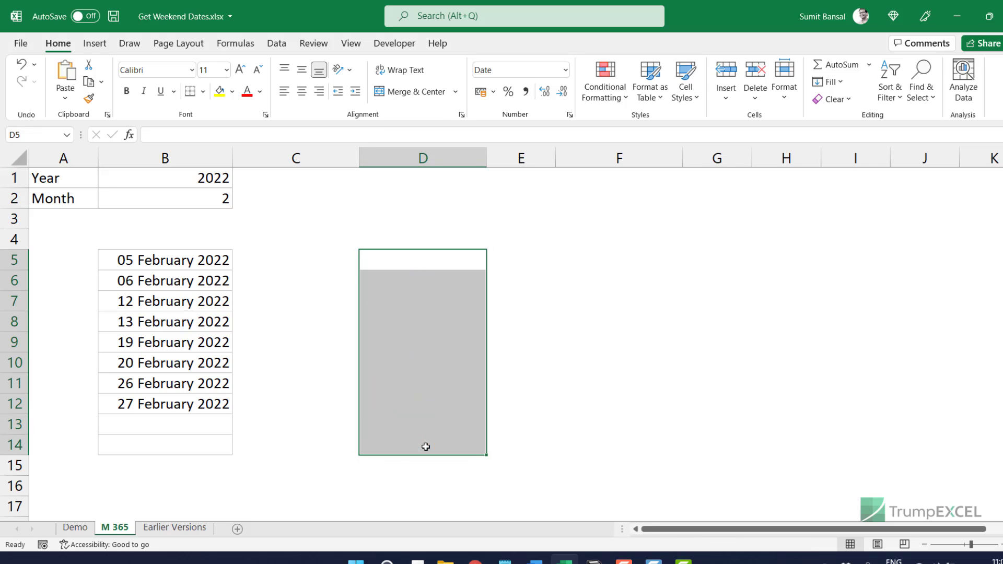
- Edit B5's formula, starting to change the first weekend code toward "1111110"
{"action": "left_click", "coordinate": [172, 261]}
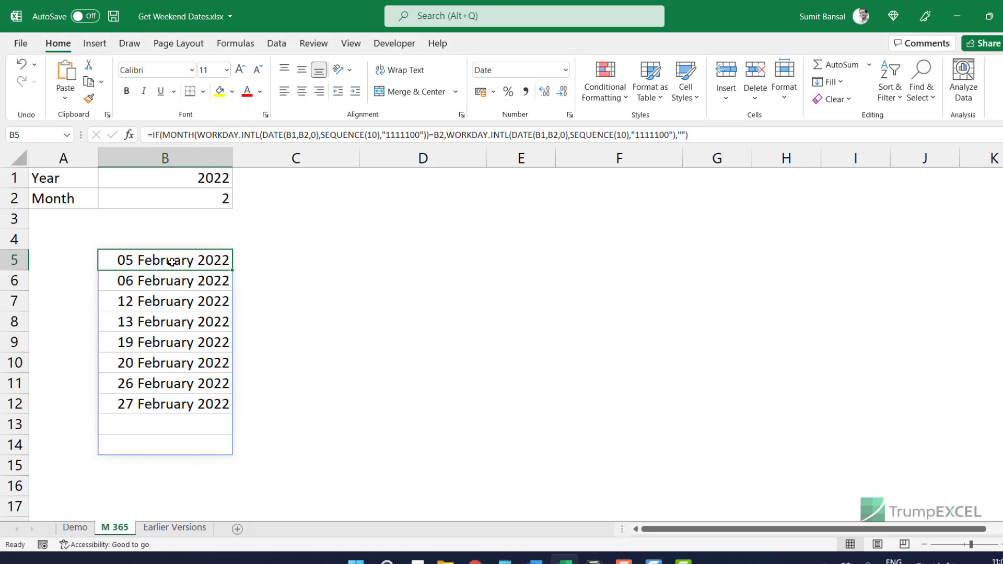
{"action": "key", "text": "F2"}
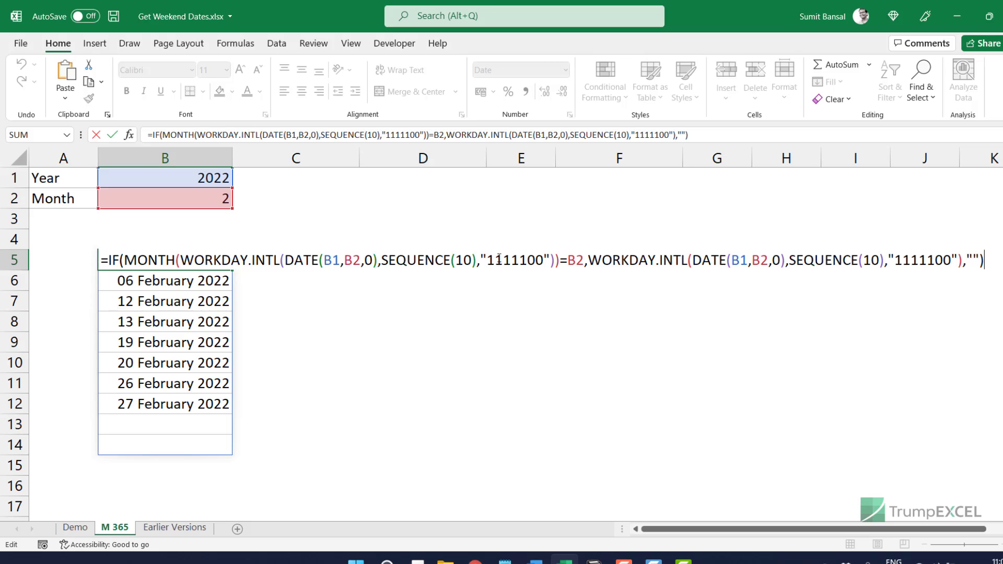
{"action": "left_click", "coordinate": [536, 260]}
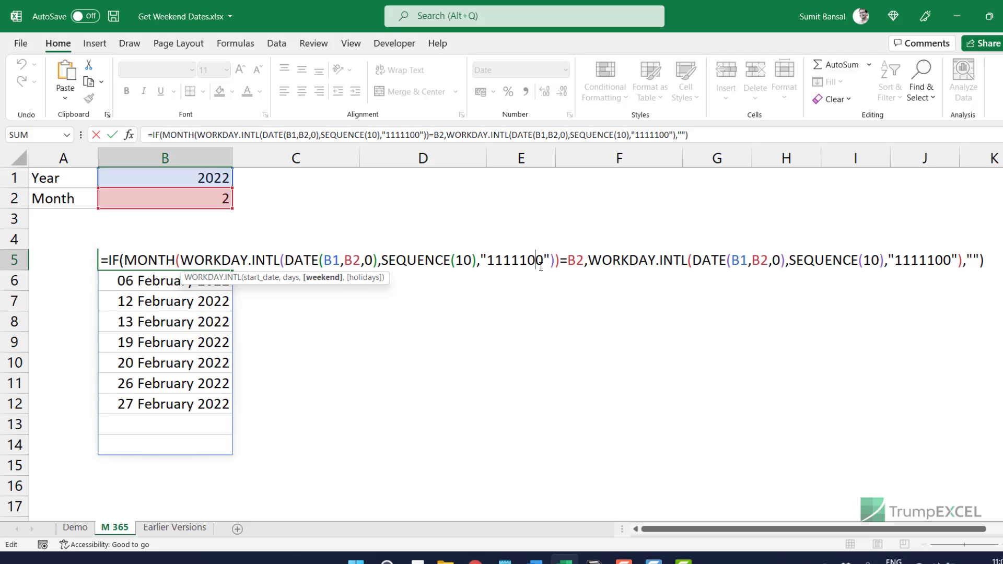
{"action": "key", "text": "BackSpace"}
- Change both weekend codes to "1111110" so column B lists only February 2022 Sundays
{"action": "type", "text": "1"}
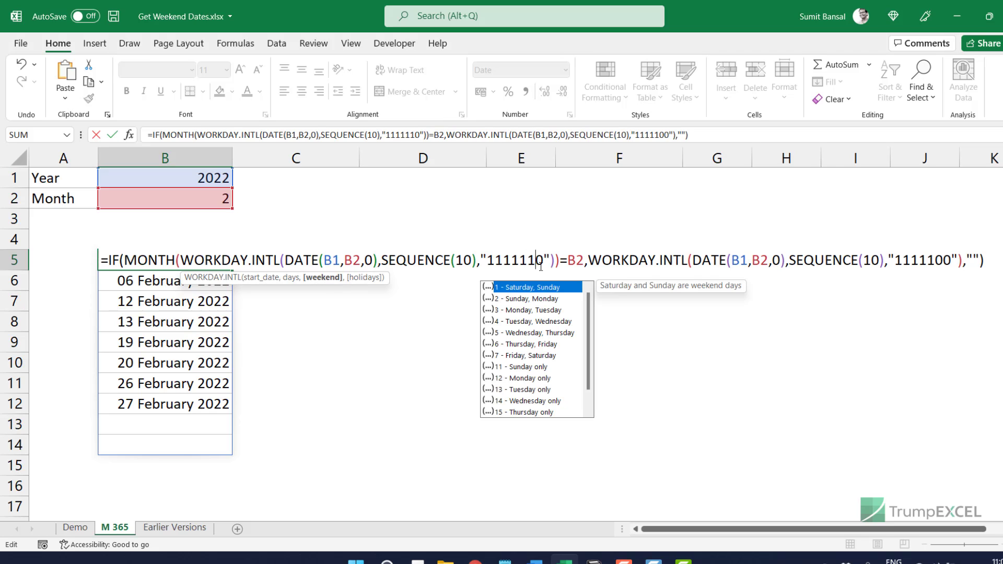
{"action": "left_click", "coordinate": [943, 260]}
{"action": "key", "text": "BackSpace"}
{"action": "type", "text": "1"}
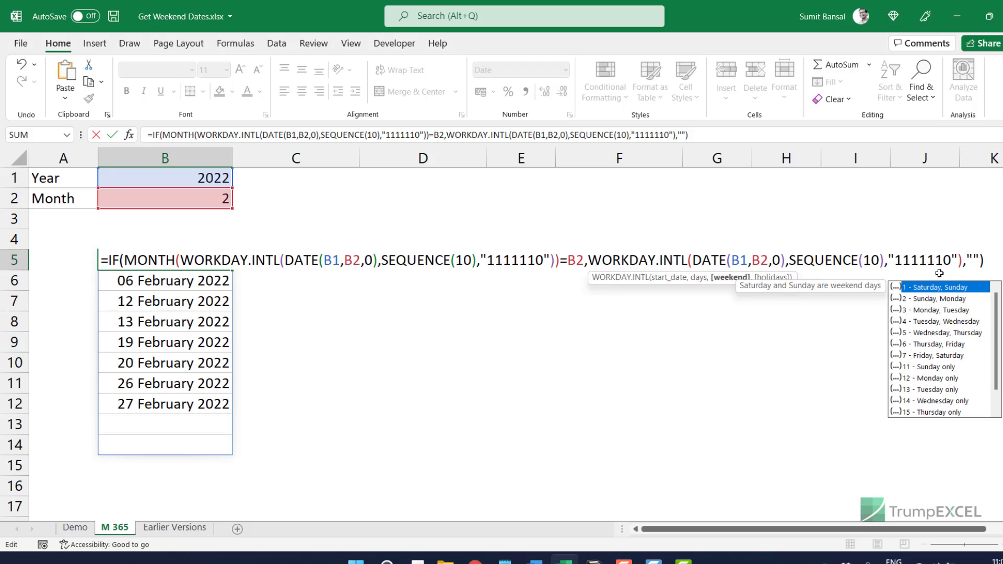
{"action": "key", "text": "Return"}
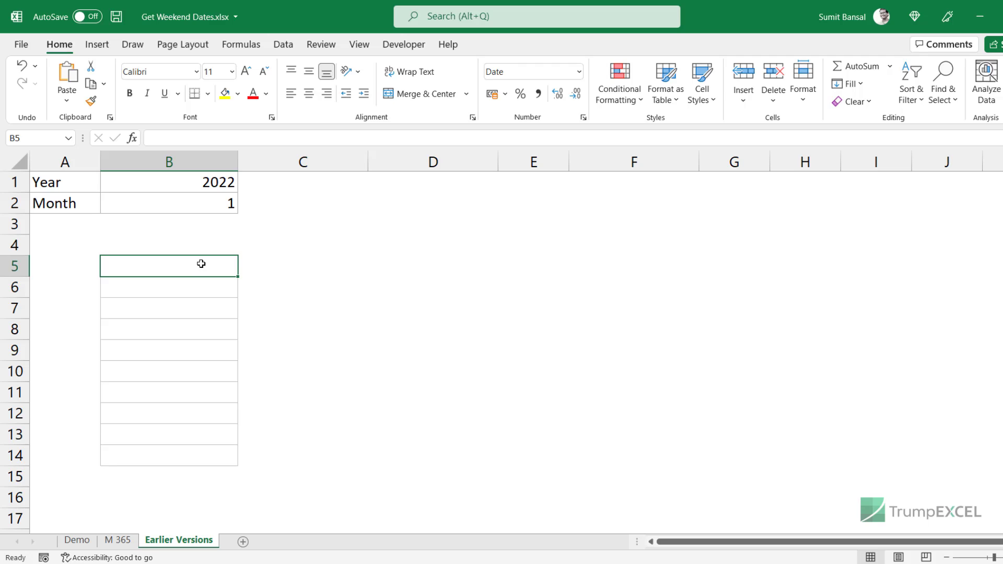
- Start B5's formula as =WORKDAY.INTL(DATE(B1,B2,0), using the year and month cells
{"action": "type", "text": "=workd"}
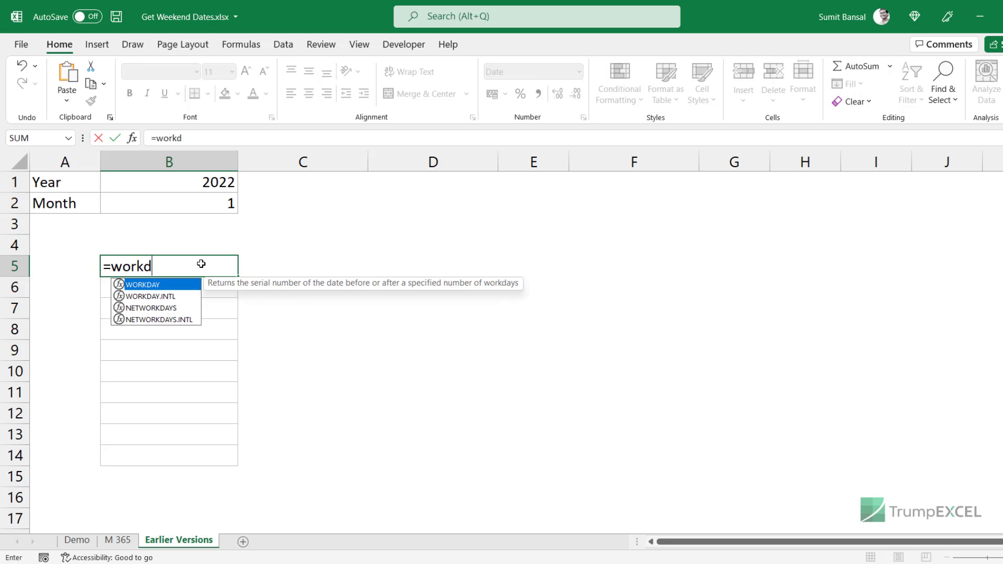
{"action": "double_click", "coordinate": [157, 297]}
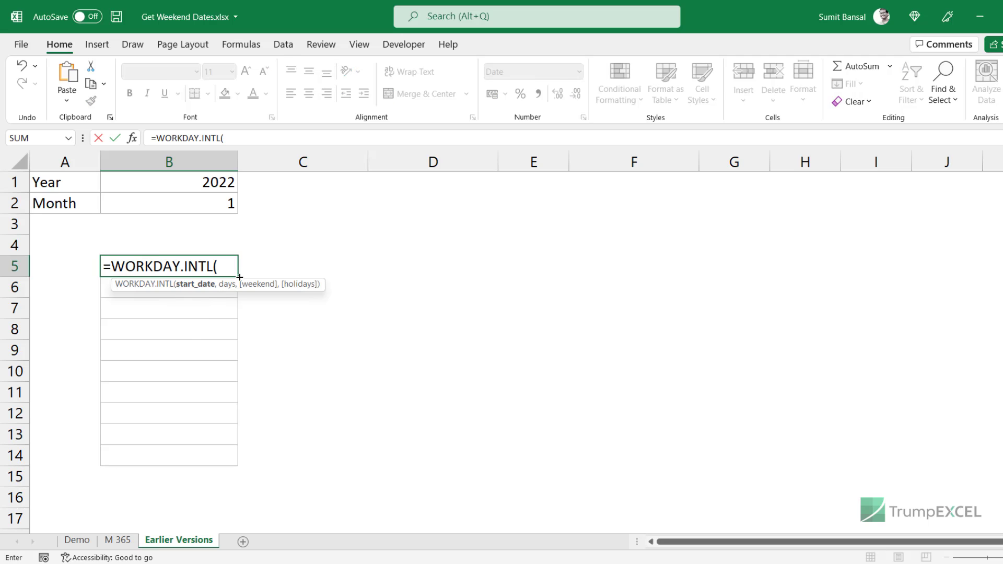
{"action": "type", "text": "dat"}
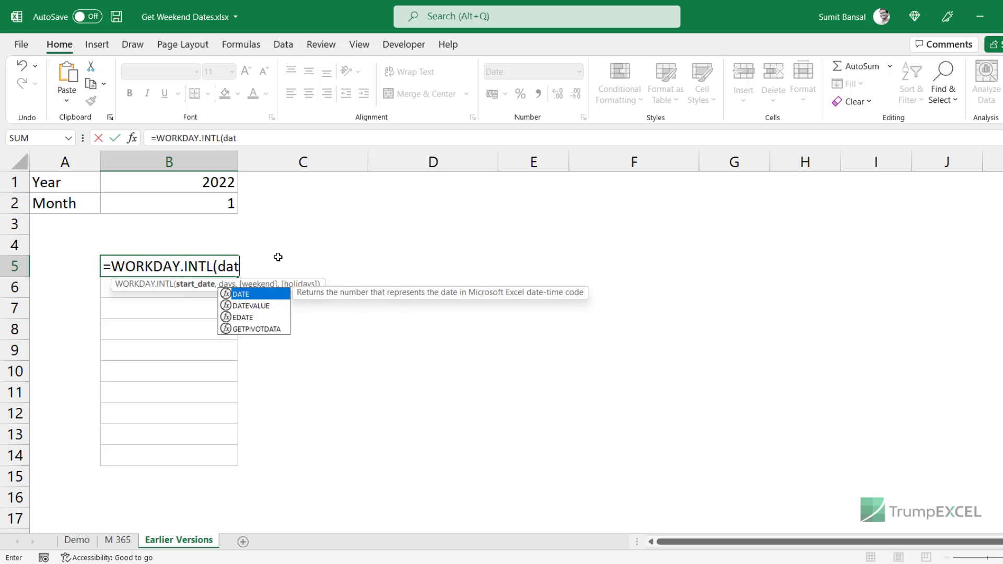
{"action": "type", "text": "e("}
{"action": "left_click", "coordinate": [212, 185]}
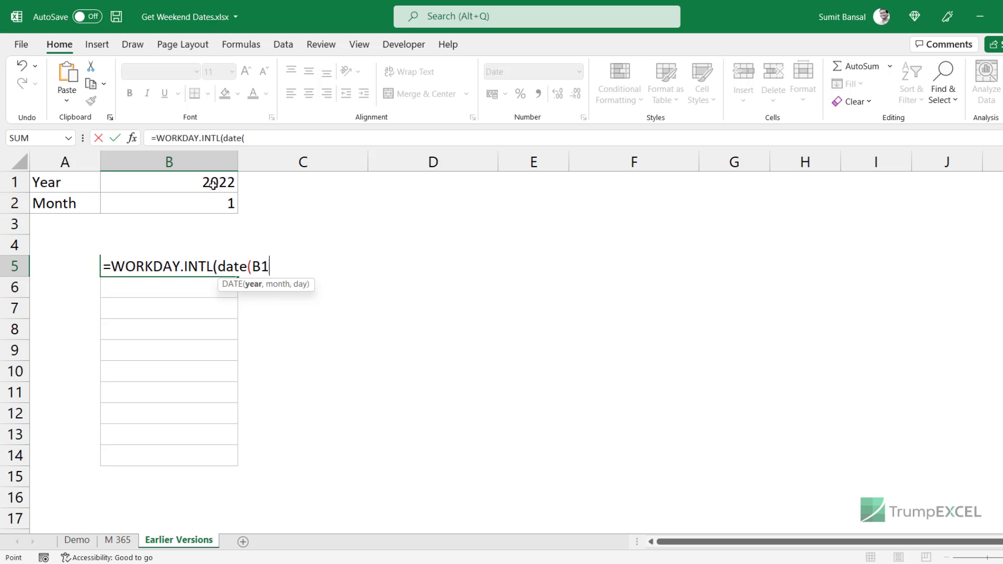
{"action": "type", "text": ","}
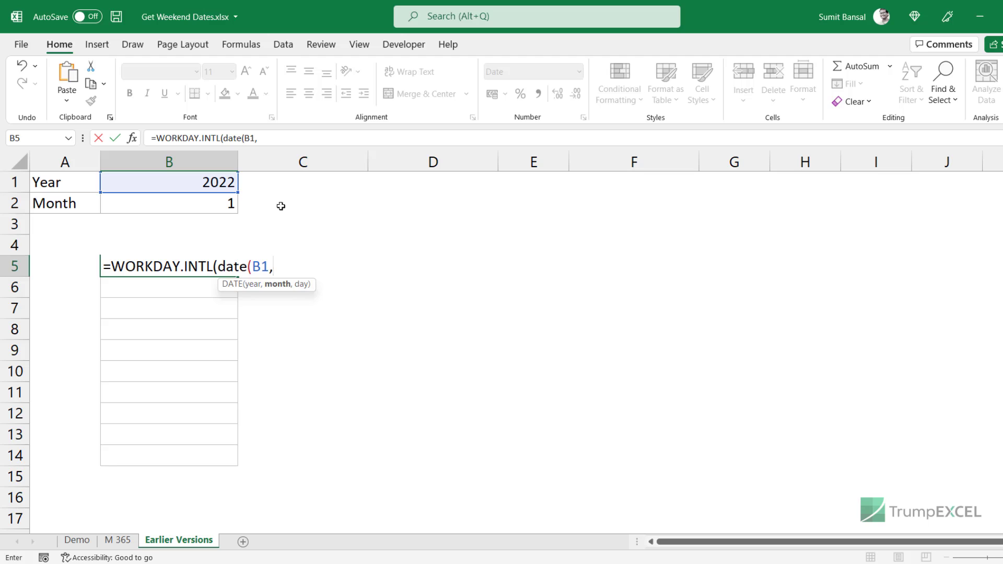
{"action": "left_click", "coordinate": [227, 206]}
{"action": "type", "text": ",0"}
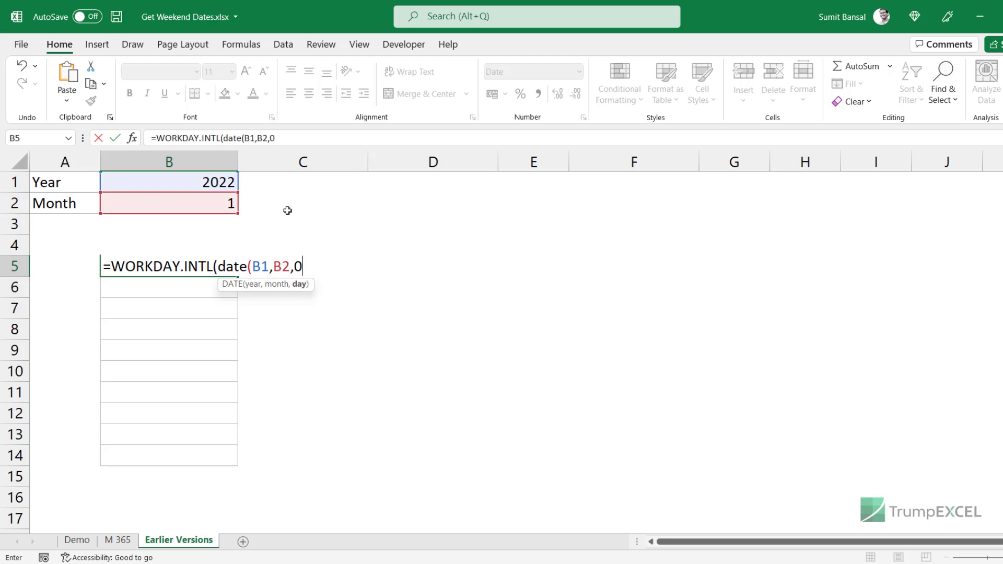
{"action": "type", "text": ")"}
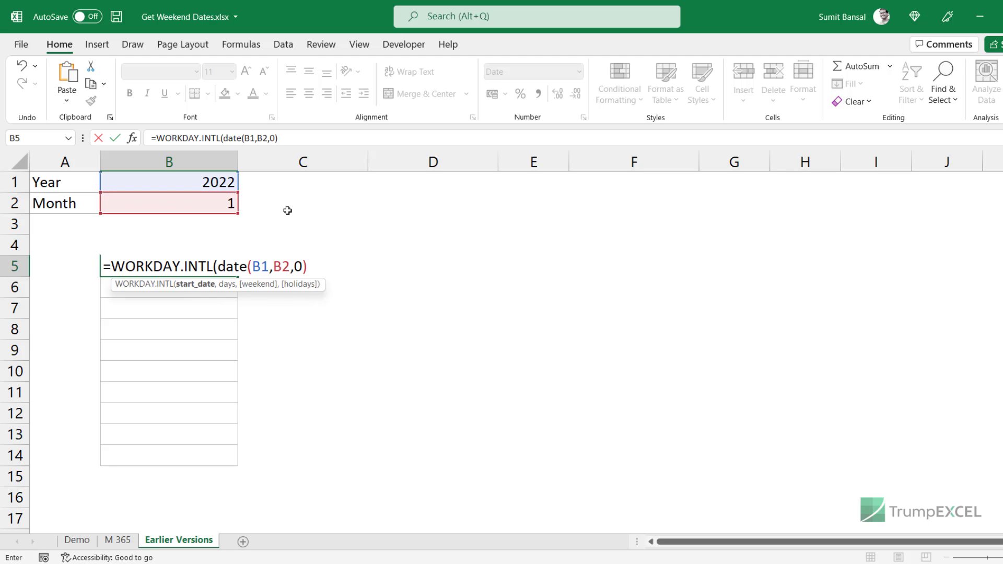
{"action": "type", "text": ","}
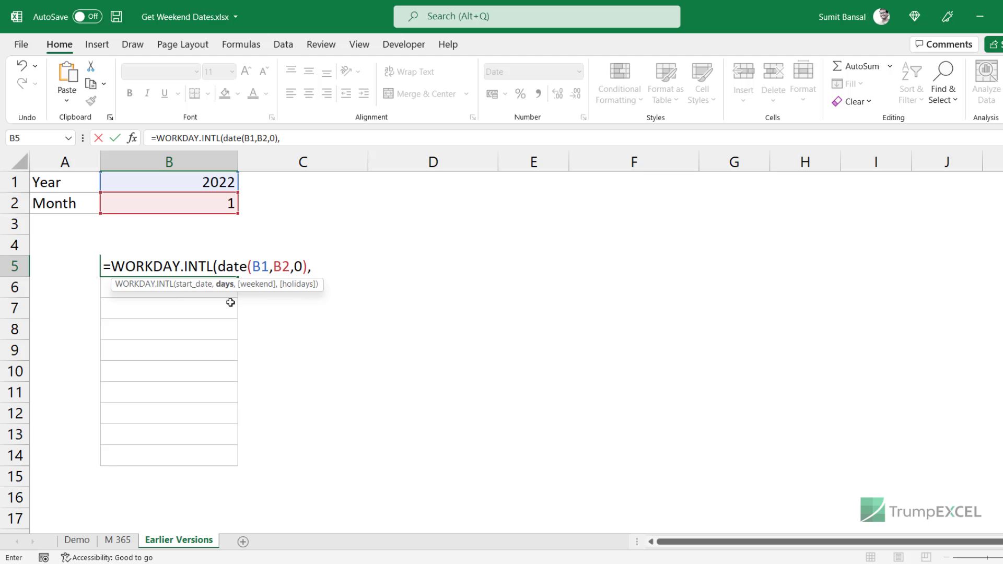
- Finish the formula with ROW()-4 and weekend mask "1111100" so B5 returns 01 January 2022
{"action": "type", "text": "row()-4"}
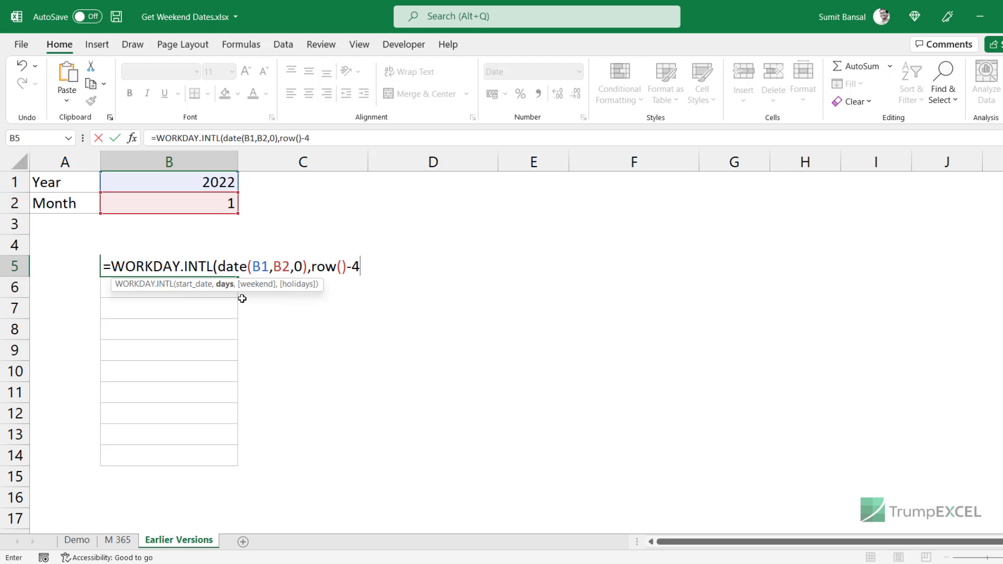
{"action": "left_click_drag", "start_coordinate": [311, 268], "coordinate": [337, 267]}
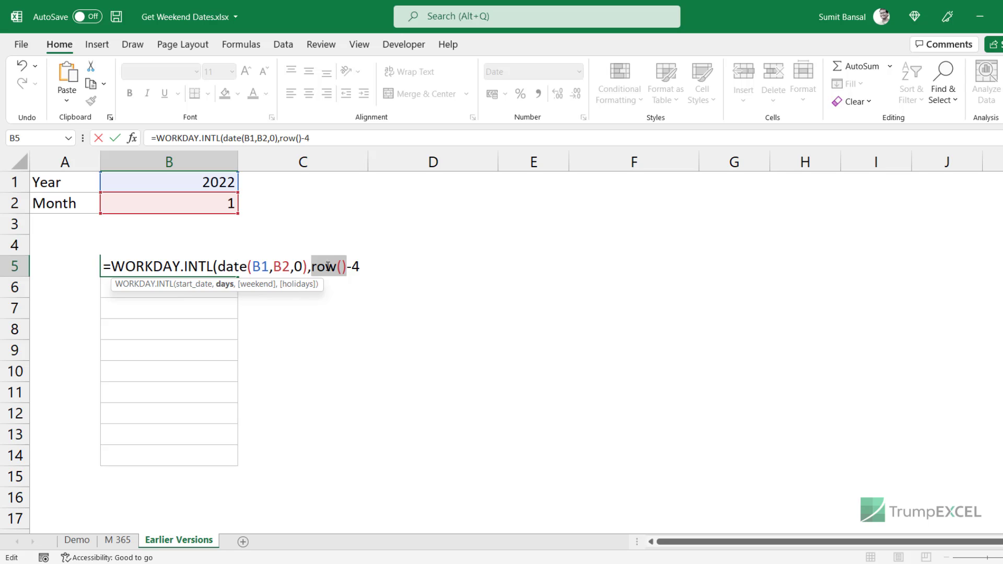
{"action": "left_click", "coordinate": [365, 265]}
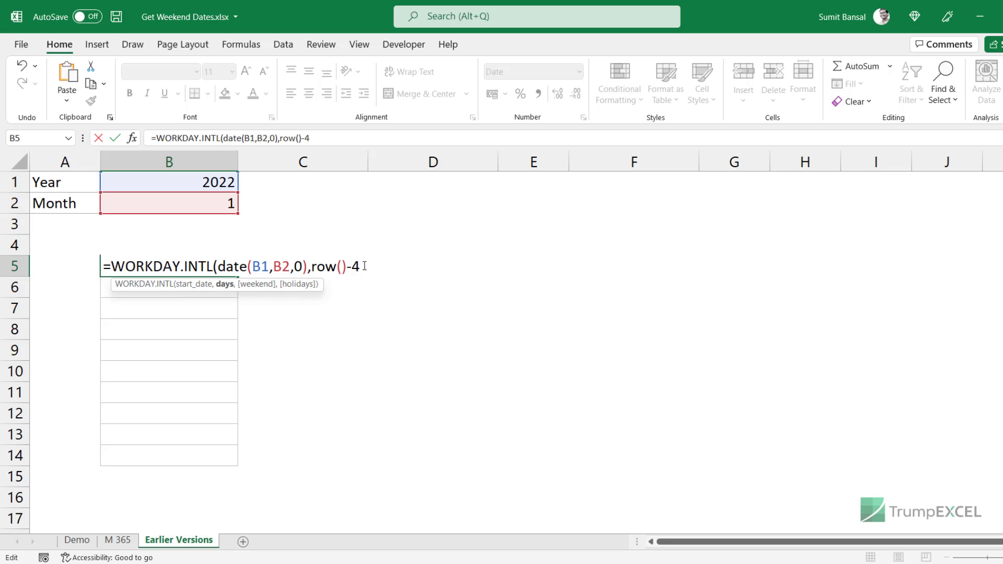
{"action": "type", "text": ",\"1111100\")"}
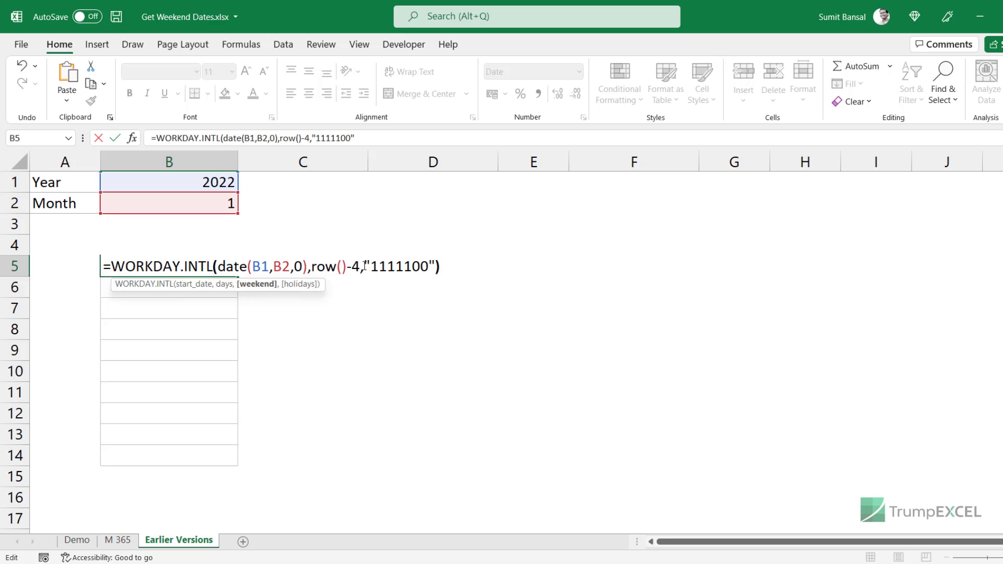
{"action": "key", "text": "Return"}
{"action": "key", "text": "Up"}
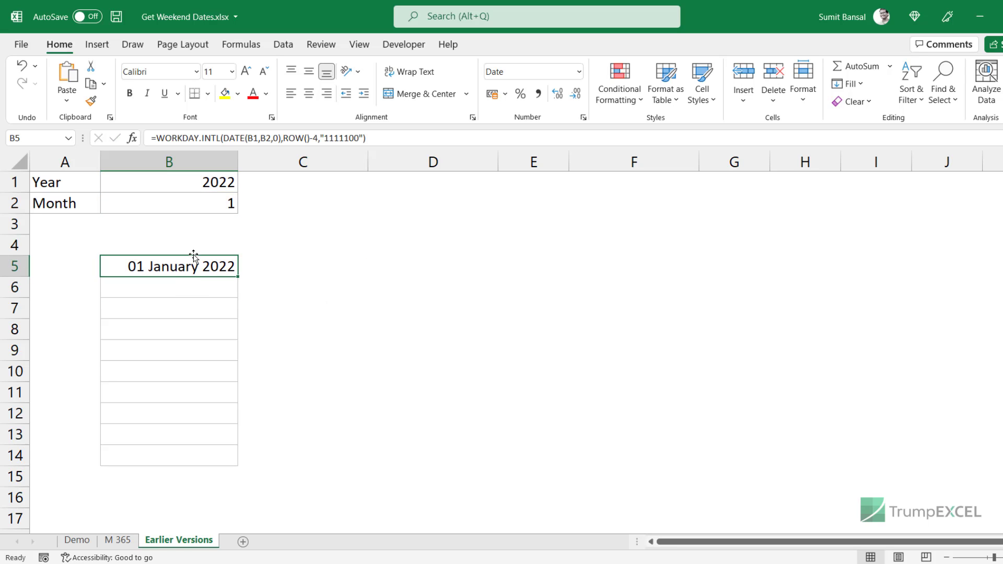
- Make the B1 and B2 references in B5's formula absolute ($B$1, $B$2)
{"action": "key", "text": "F2"}
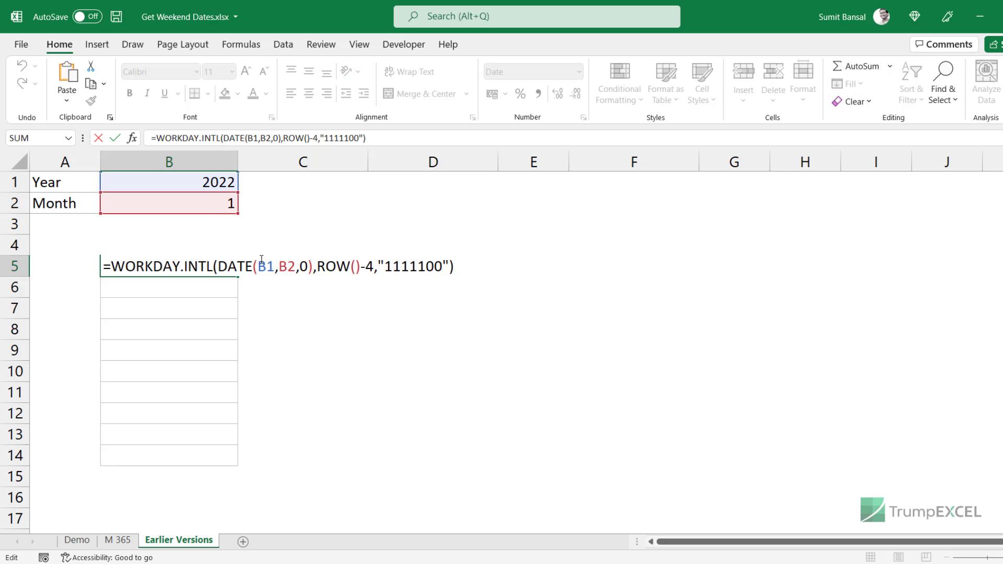
{"action": "left_click", "coordinate": [268, 266]}
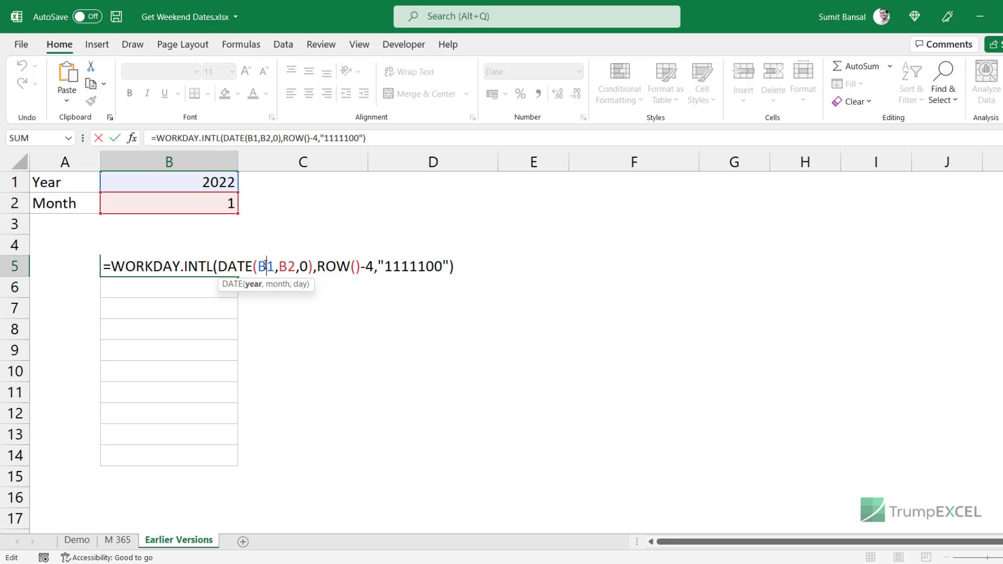
{"action": "key", "text": "F4"}
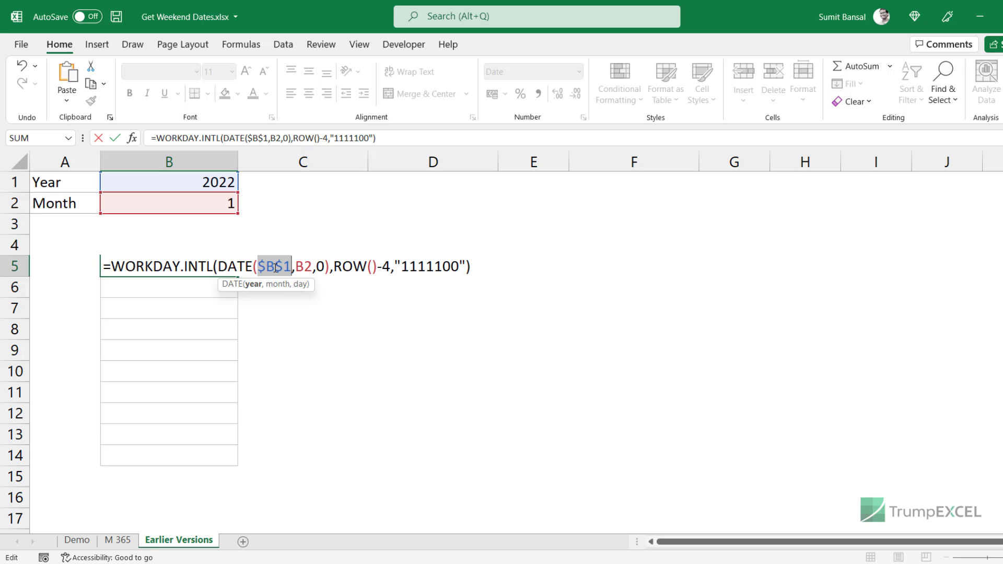
{"action": "left_click", "coordinate": [305, 267]}
{"action": "key", "text": "F4"}
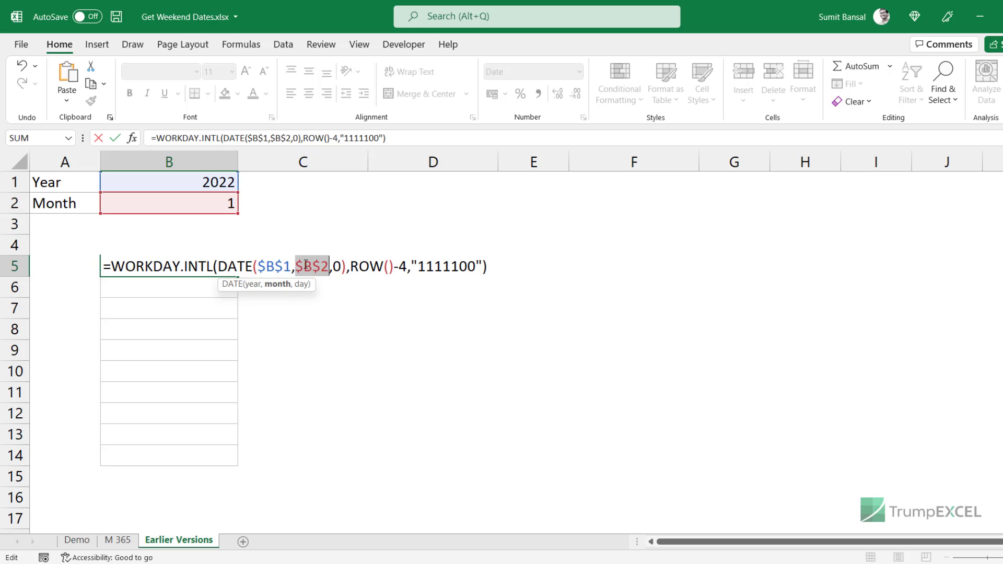
{"action": "key", "text": "Return"}
{"action": "key", "text": "Up"}
- Fill B5's formula down to B14 and change the month in B2 to 2
{"action": "left_click_drag", "start_coordinate": [238, 277], "coordinate": [226, 458]}
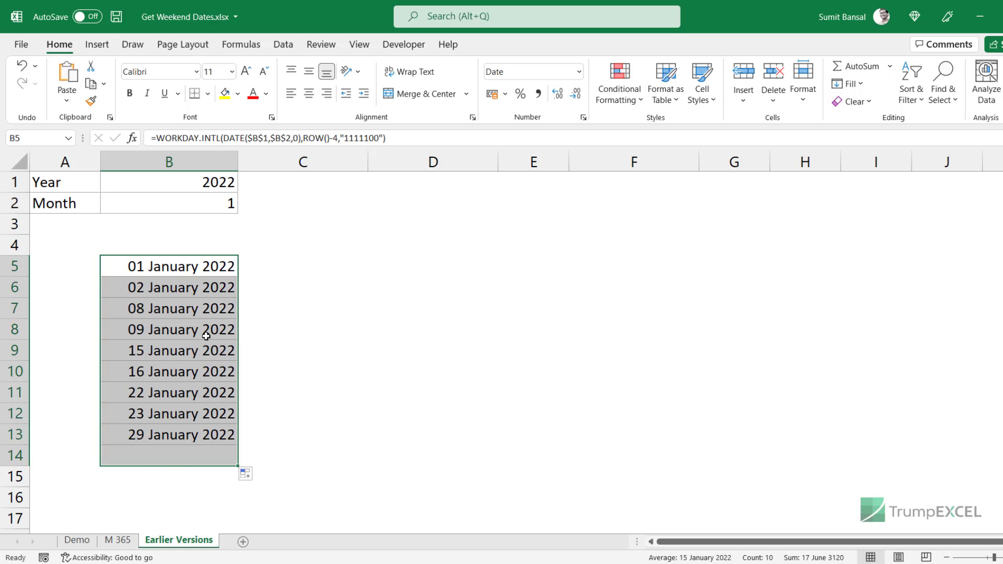
{"action": "left_click", "coordinate": [200, 206]}
{"action": "type", "text": "2"}
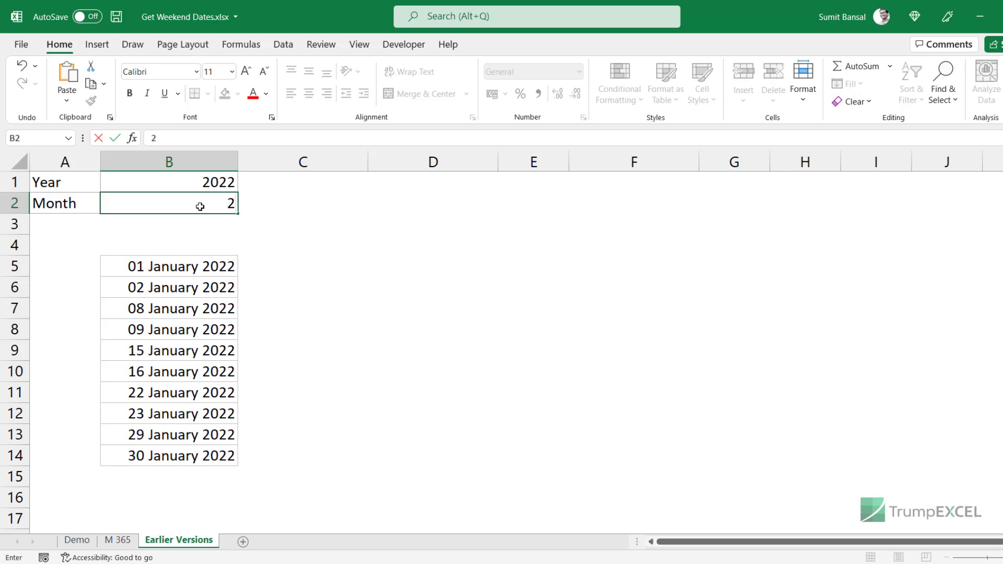
{"action": "key", "text": "Return"}
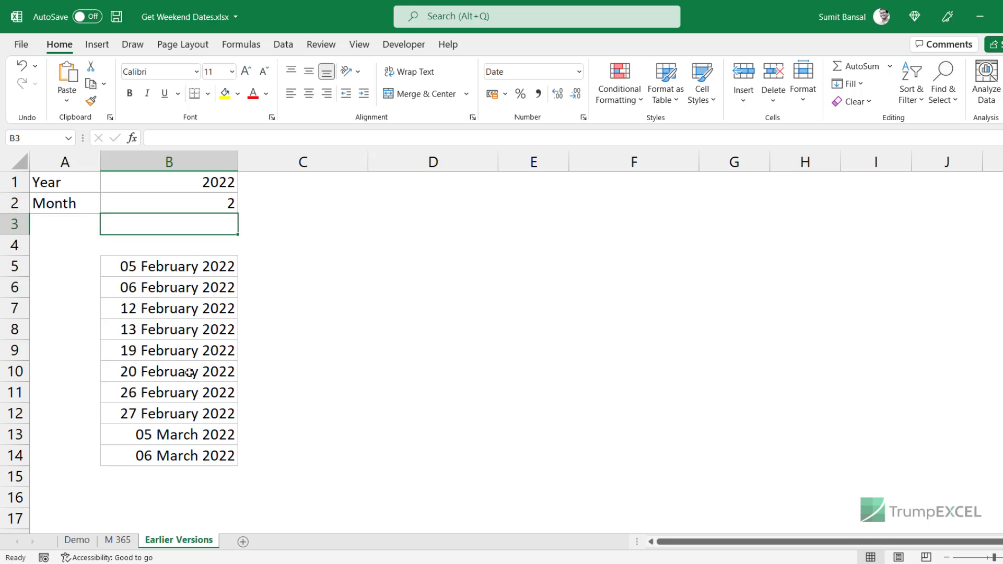
- Wrap B5's WORKDAY.INTL expression inside IF(MONTH(...)= as the condition's start
{"action": "left_click", "coordinate": [183, 270]}
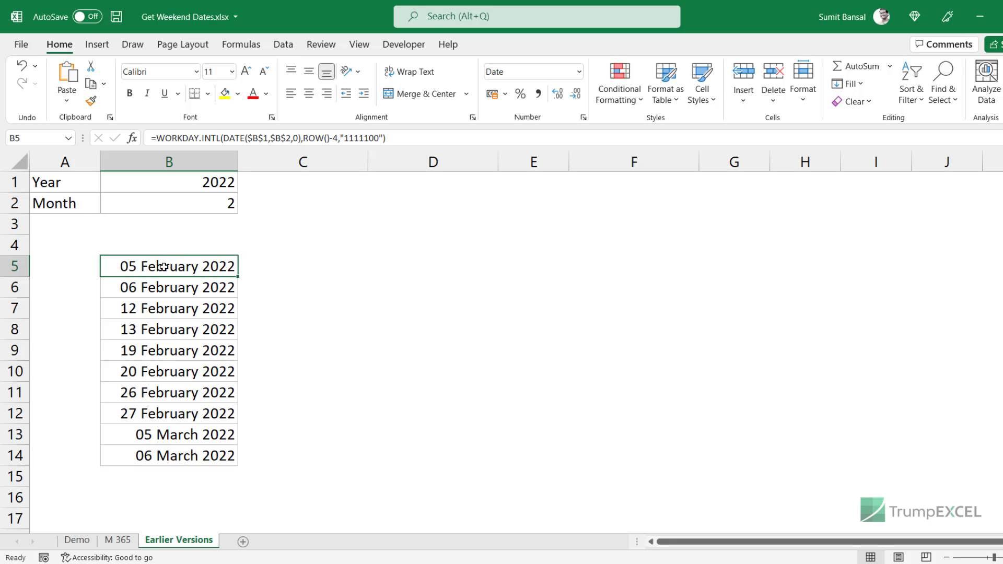
{"action": "double_click", "coordinate": [183, 281]}
{"action": "left_click_drag", "start_coordinate": [109, 268], "coordinate": [501, 260]}
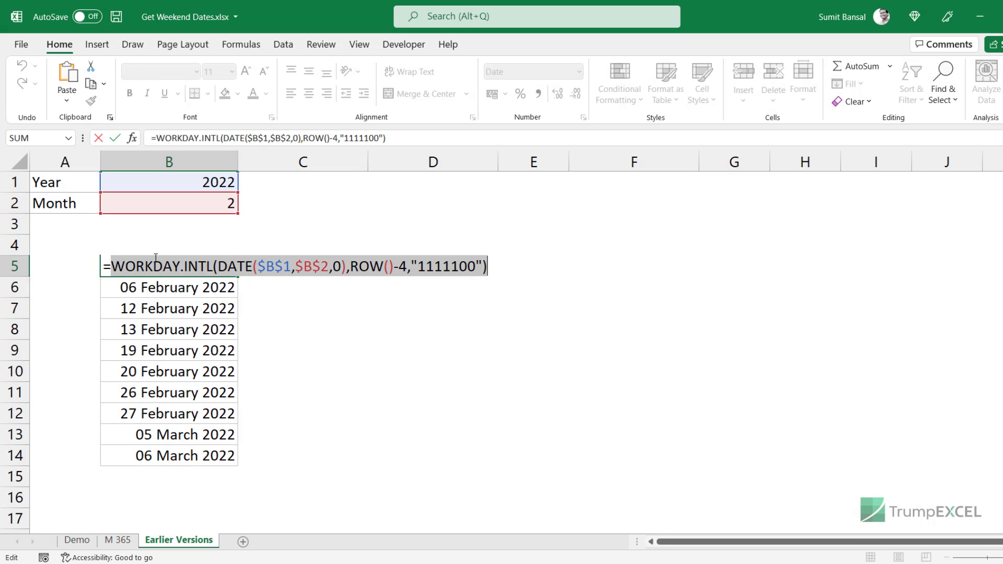
{"action": "left_click", "coordinate": [120, 265]}
{"action": "type", "text": "IF(Mon"}
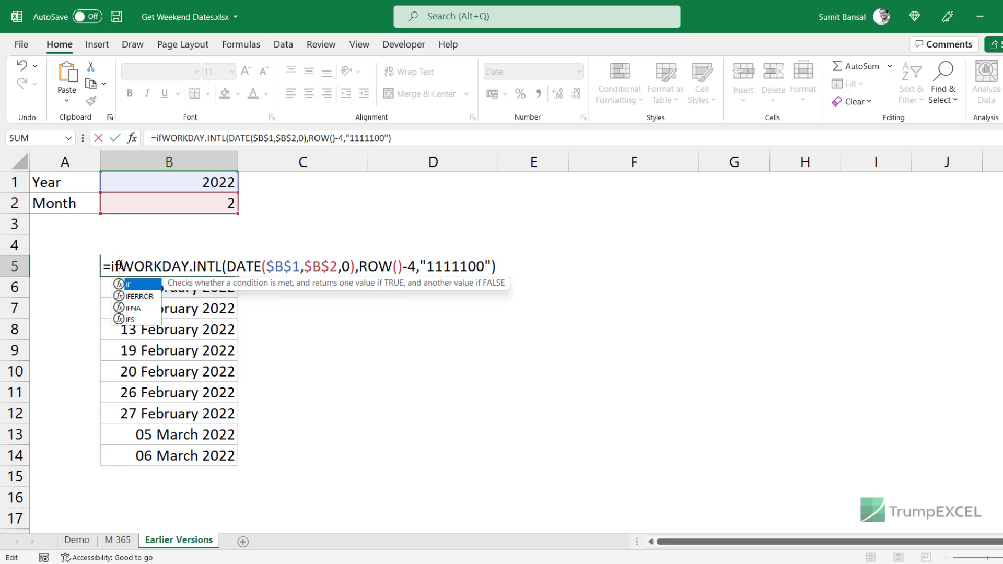
{"action": "type", "text": "th"}
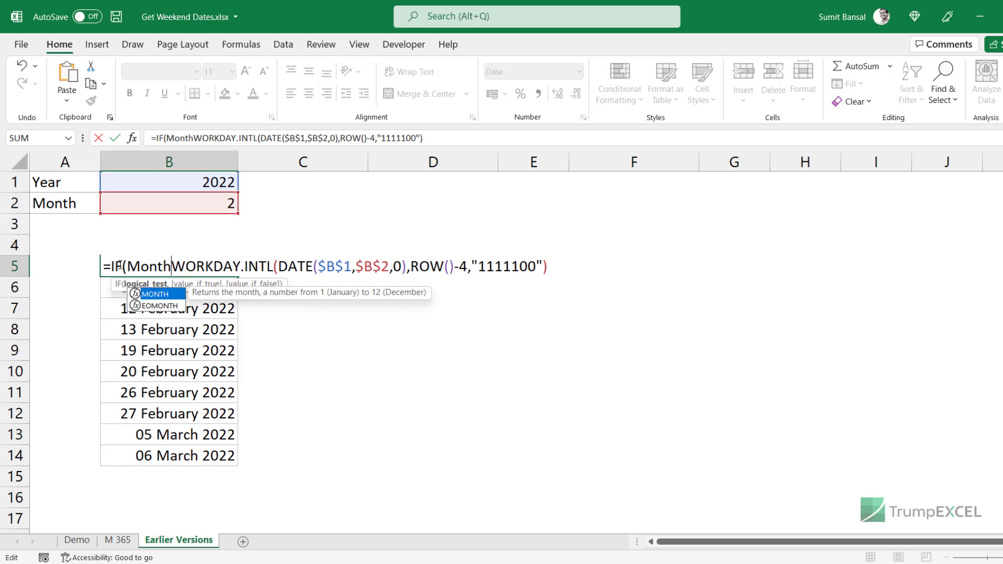
{"action": "type", "text": "("}
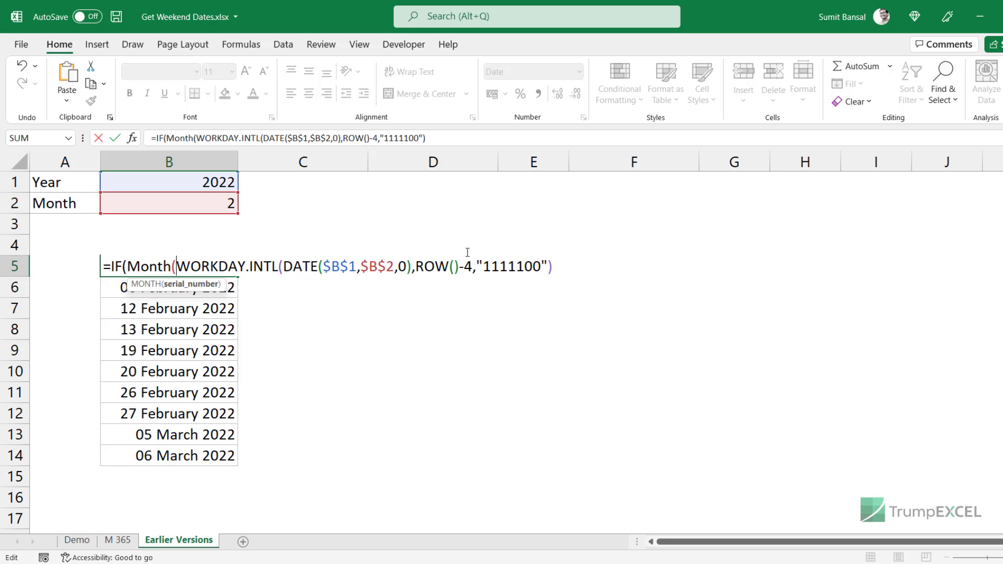
{"action": "left_click", "coordinate": [561, 263]}
{"action": "type", "text": ")="}
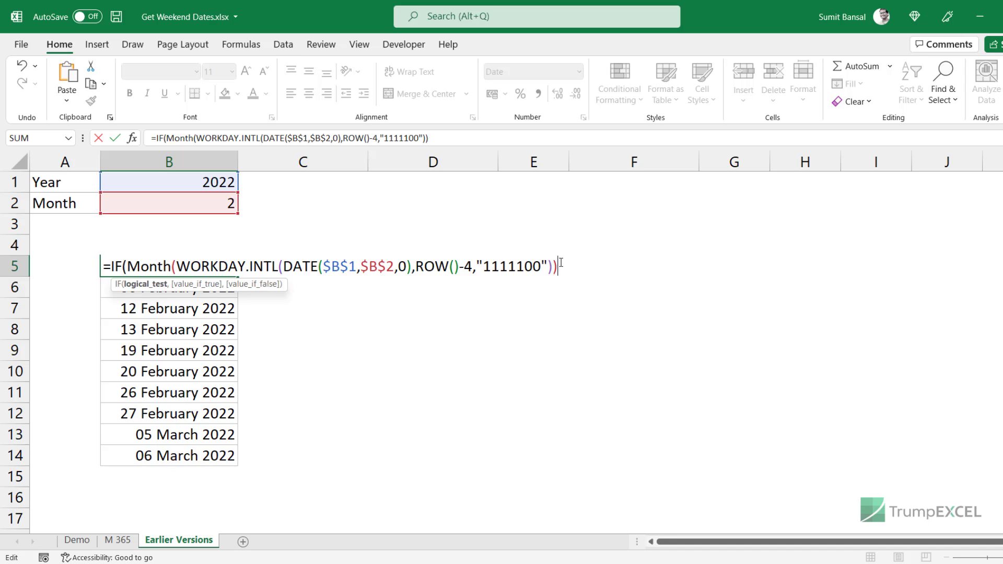
- Compare the month to $B$2, paste WORKDAY.INTL as the true value, return "" otherwise
{"action": "left_click", "coordinate": [214, 204]}
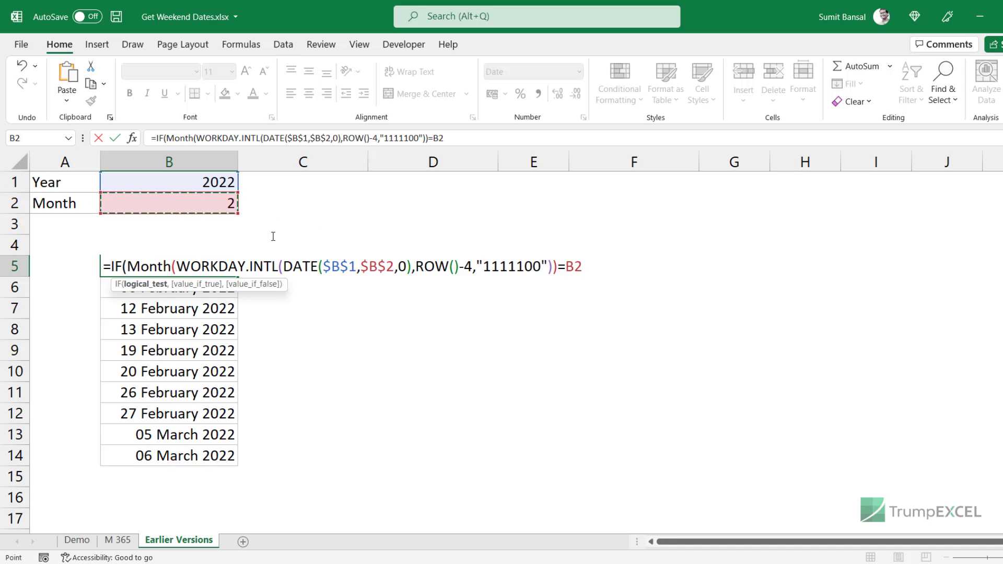
{"action": "key", "text": "F4"}
{"action": "type", "text": ","}
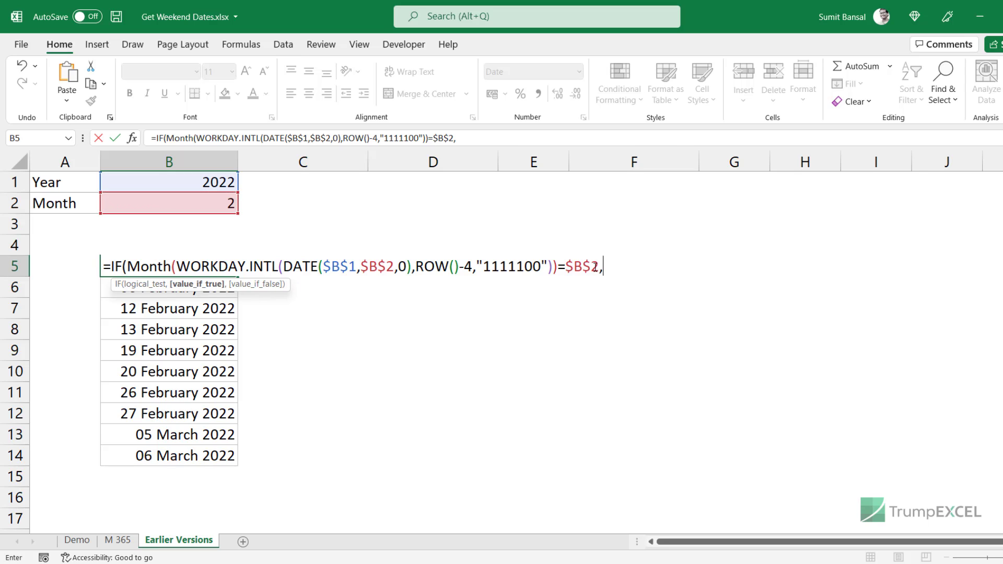
{"action": "key", "text": "ctrl+v"}
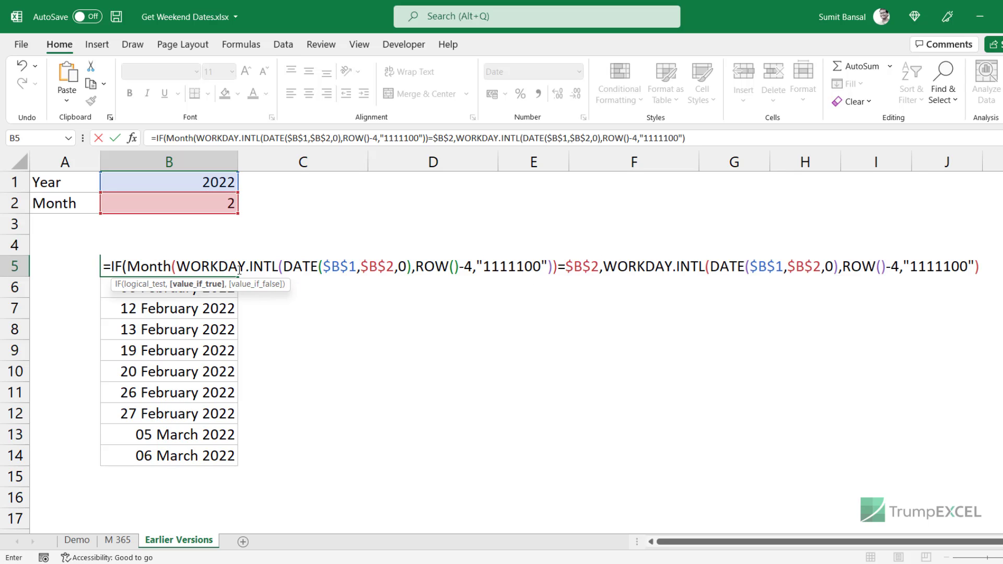
{"action": "type", "text": ",\"\")"}
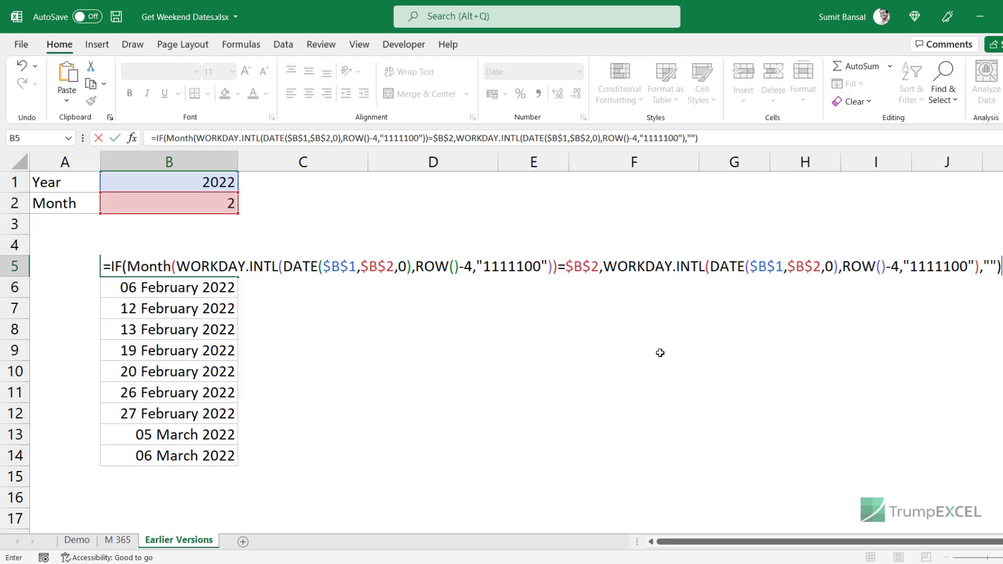
{"action": "key", "text": "ctrl+Return"}
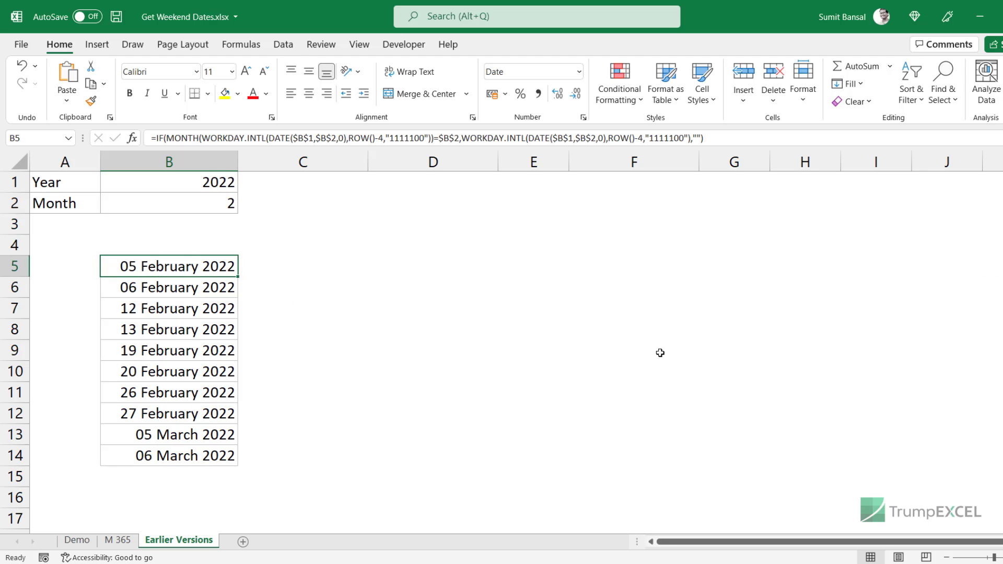
- Fill the IF formula down to B14, then test month 1 in B2 and revert to 2
{"action": "double_click", "coordinate": [238, 278]}
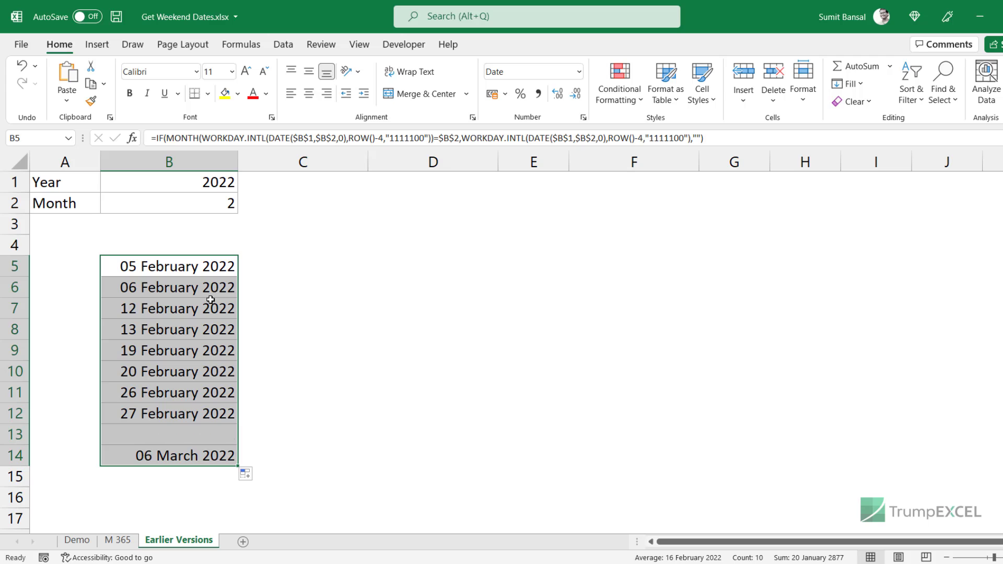
{"action": "left_click", "coordinate": [213, 207]}
{"action": "type", "text": "1"}
{"action": "key", "text": "Return"}
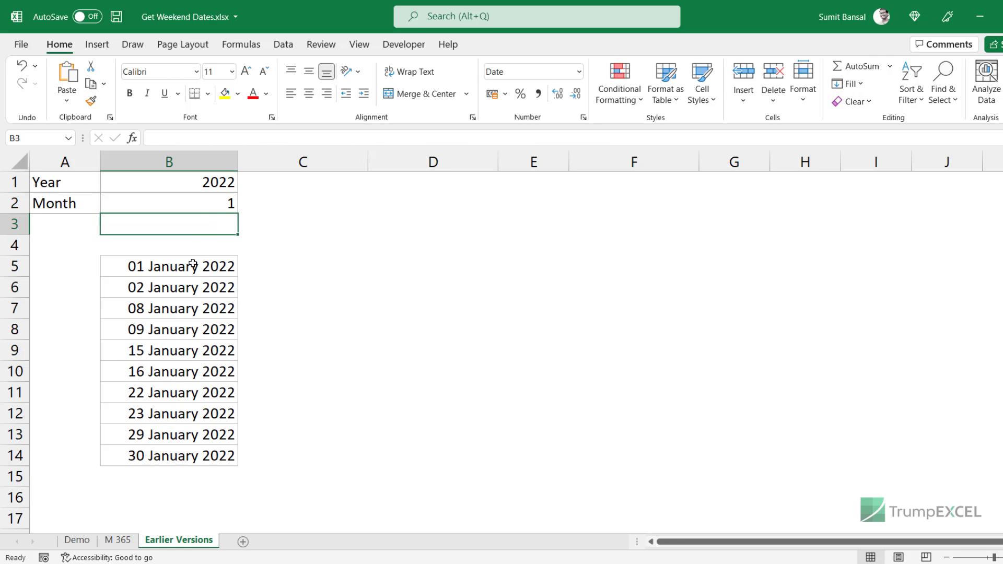
{"action": "left_click", "coordinate": [202, 197]}
{"action": "type", "text": "2"}
{"action": "key", "text": "Return"}
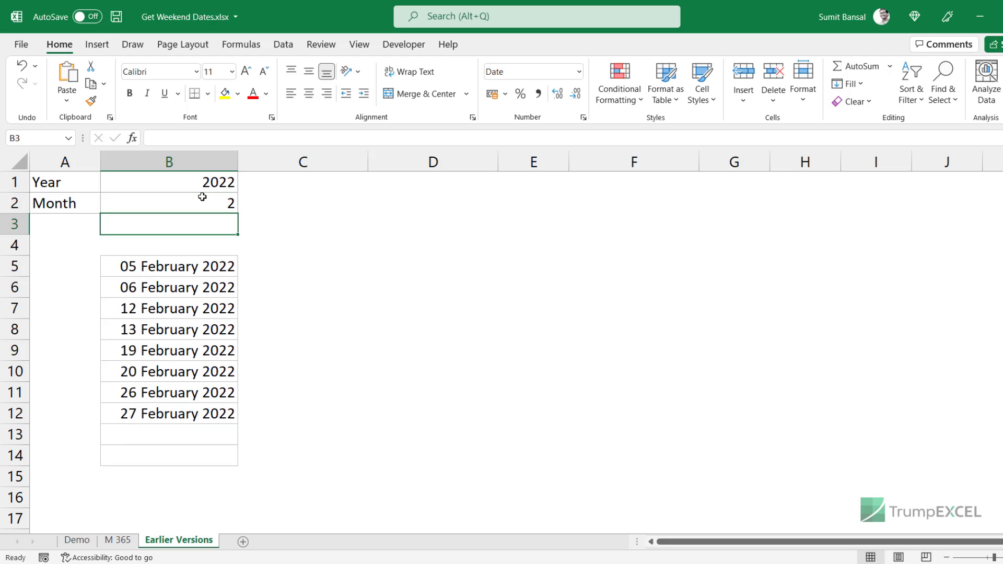